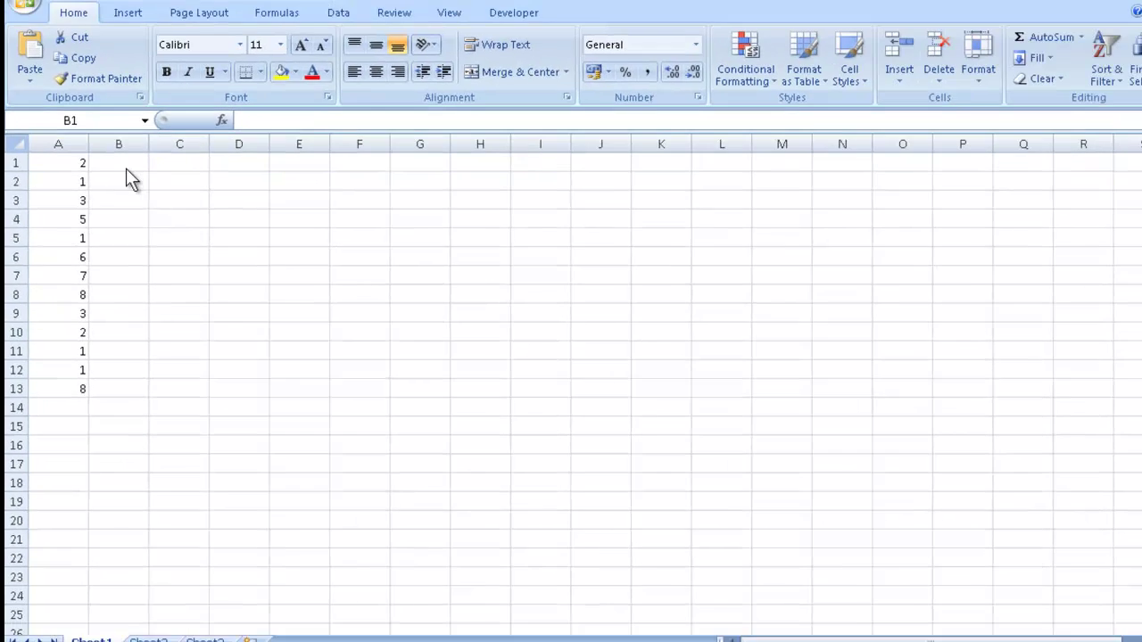
Begin an IF formula in cell B1 that returns "3rd Prize" when $A1=3
{"action": "left_click", "coordinate": [307, 118]}
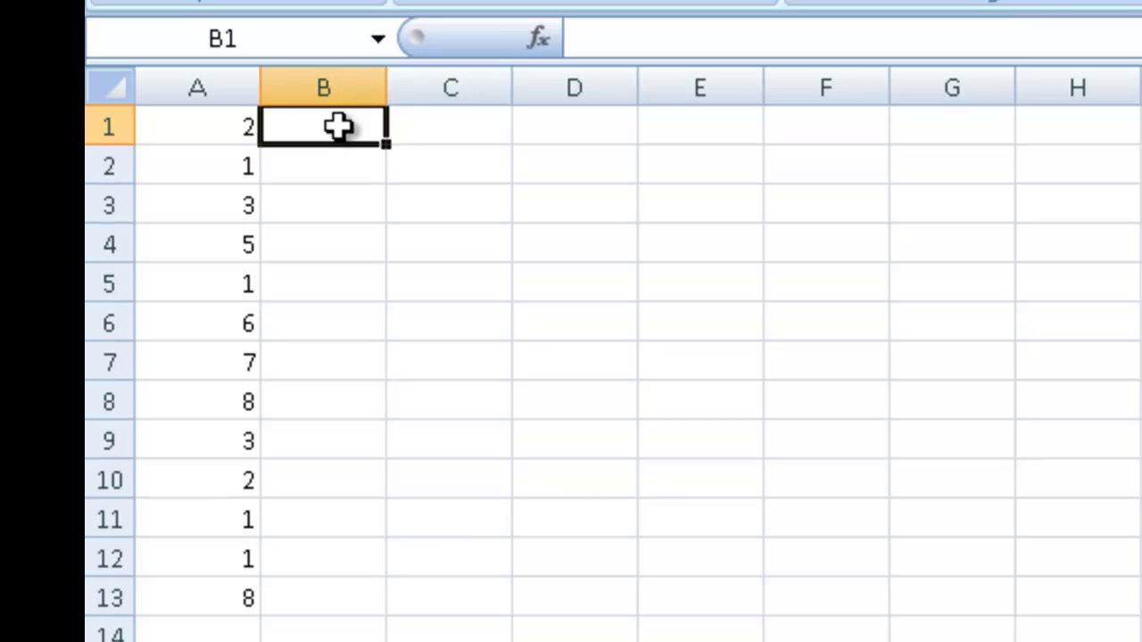
{"action": "type", "text": "=if("}
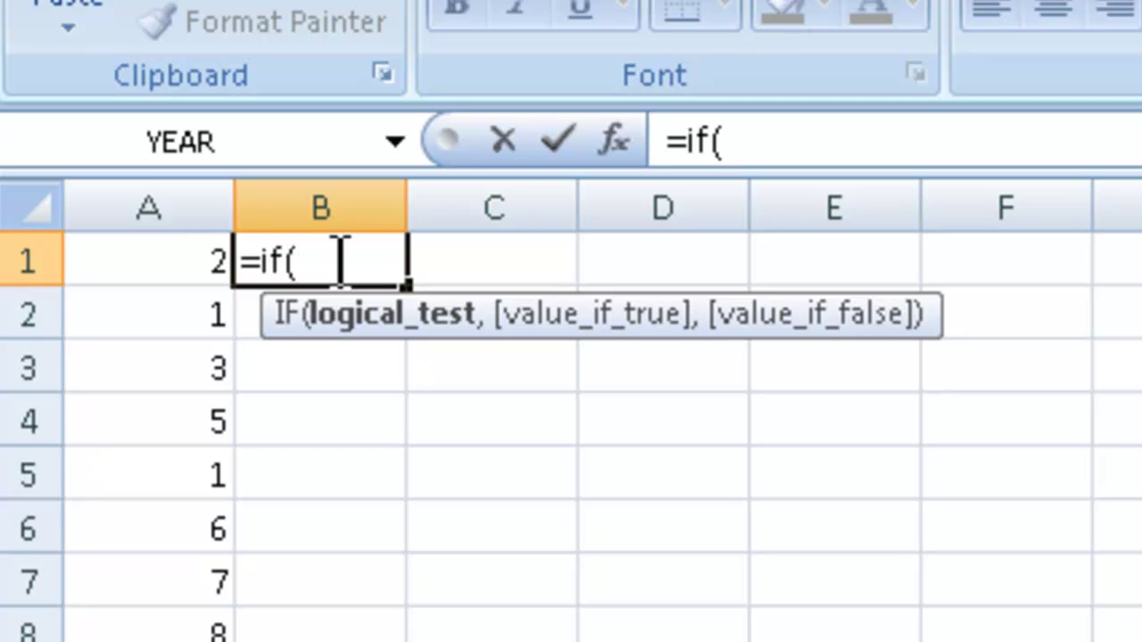
{"action": "type", "text": "$"}
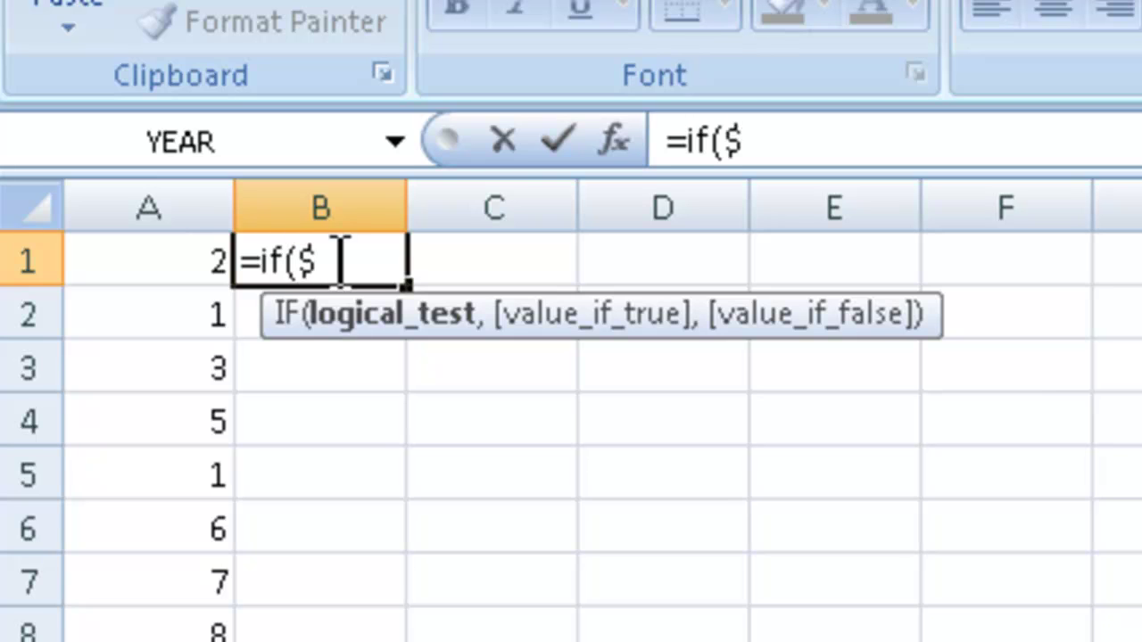
{"action": "type", "text": "a1"}
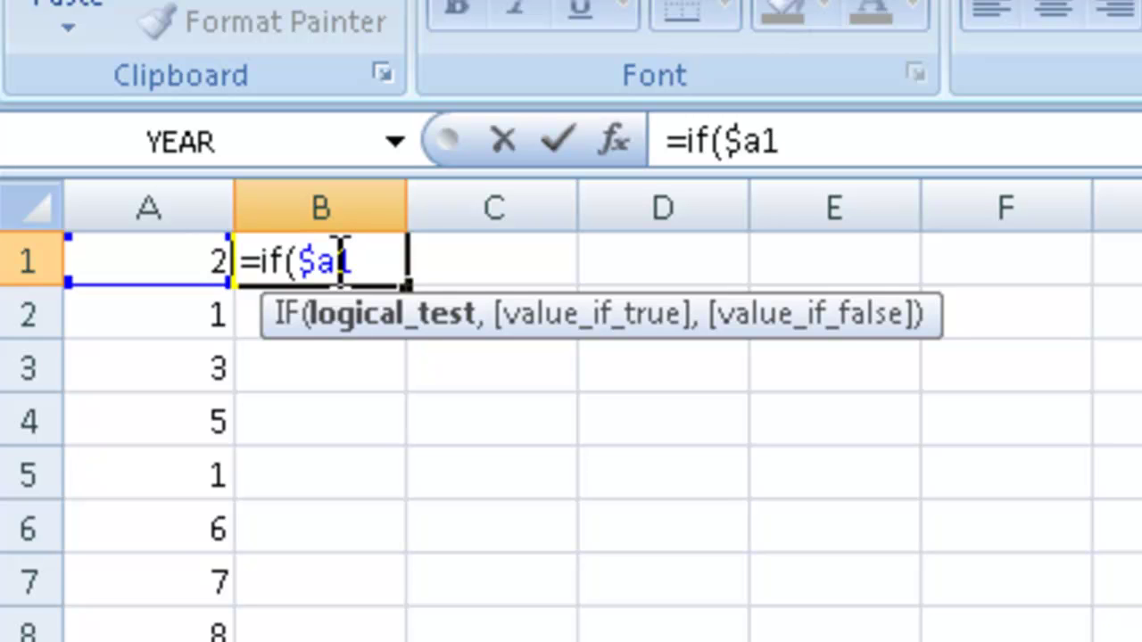
{"action": "type", "text": "=3"}
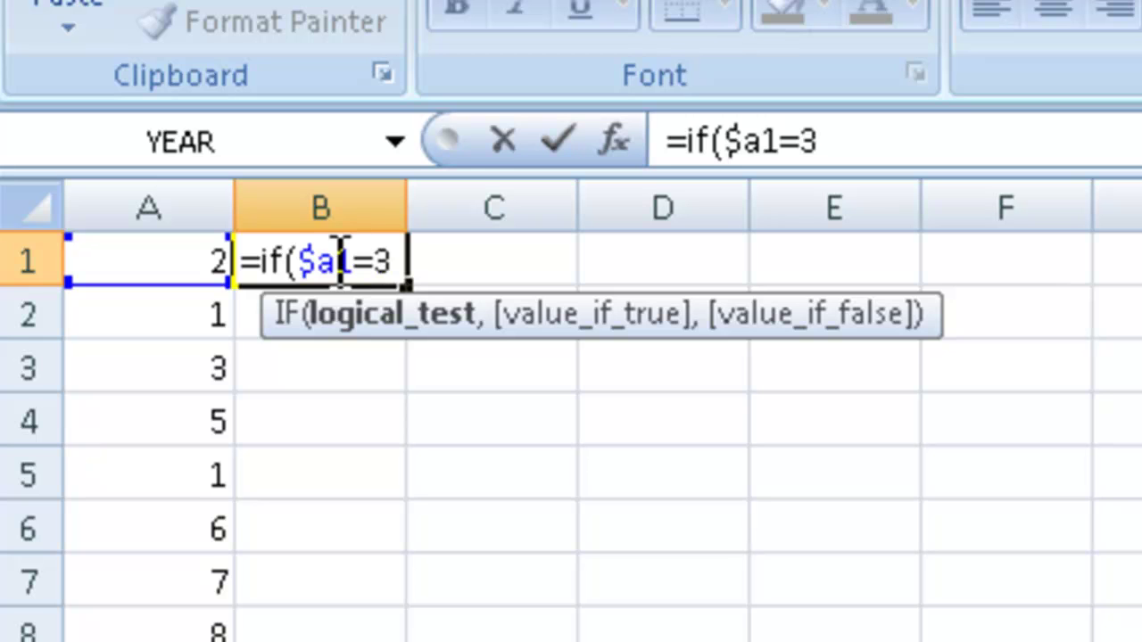
{"action": "type", "text": ","}
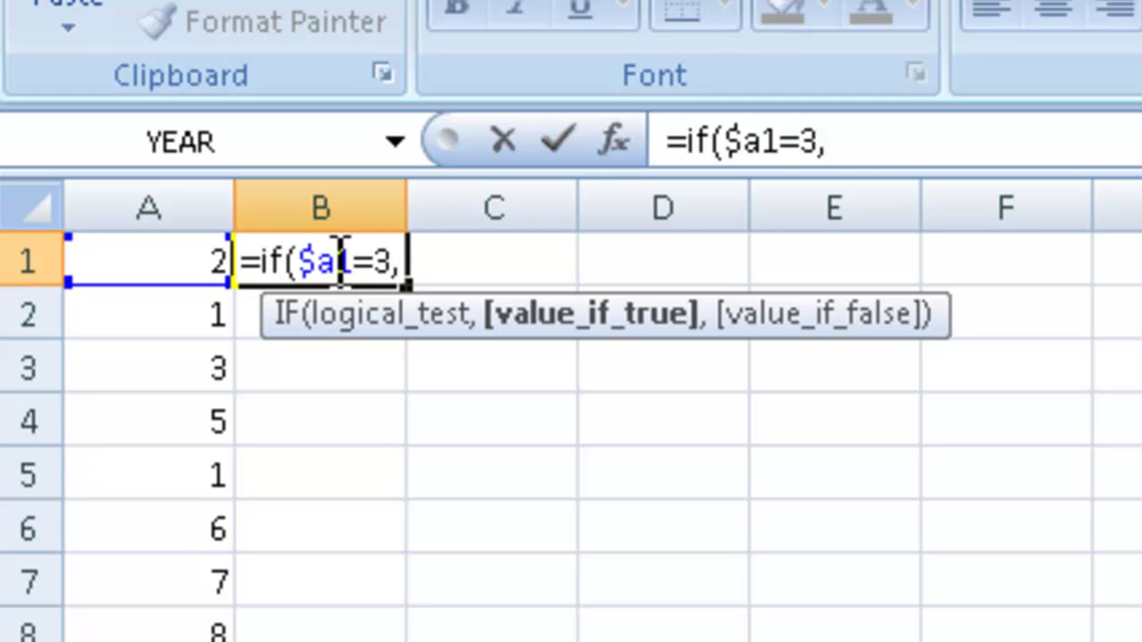
{"action": "type", "text": "\""}
{"action": "type", "text": "3rd"}
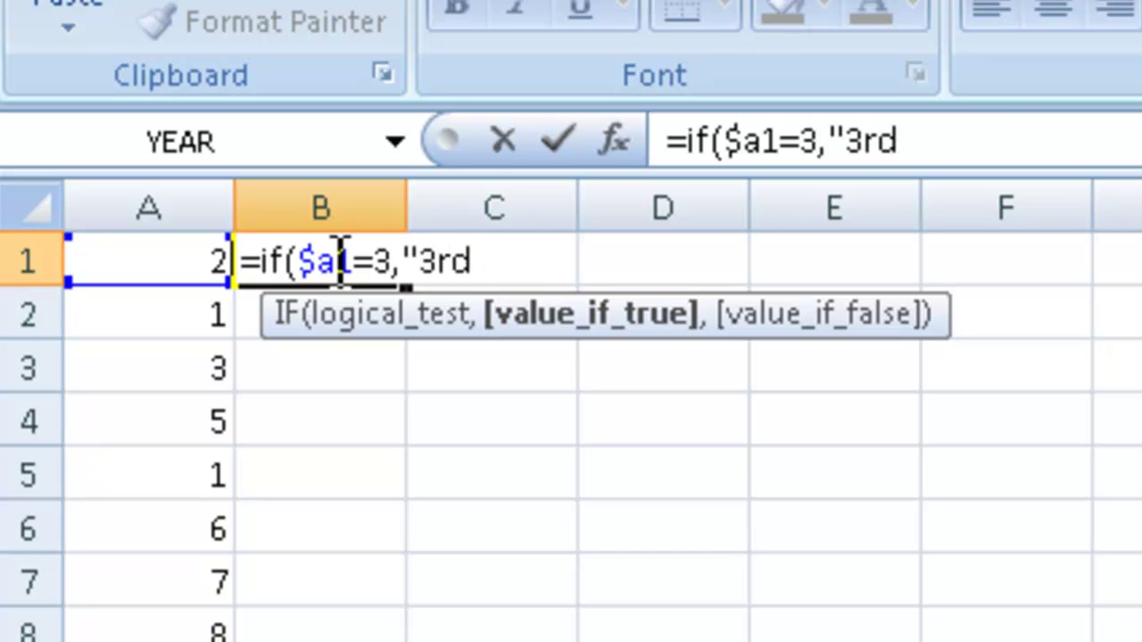
{"action": "type", "text": " Prize\""}
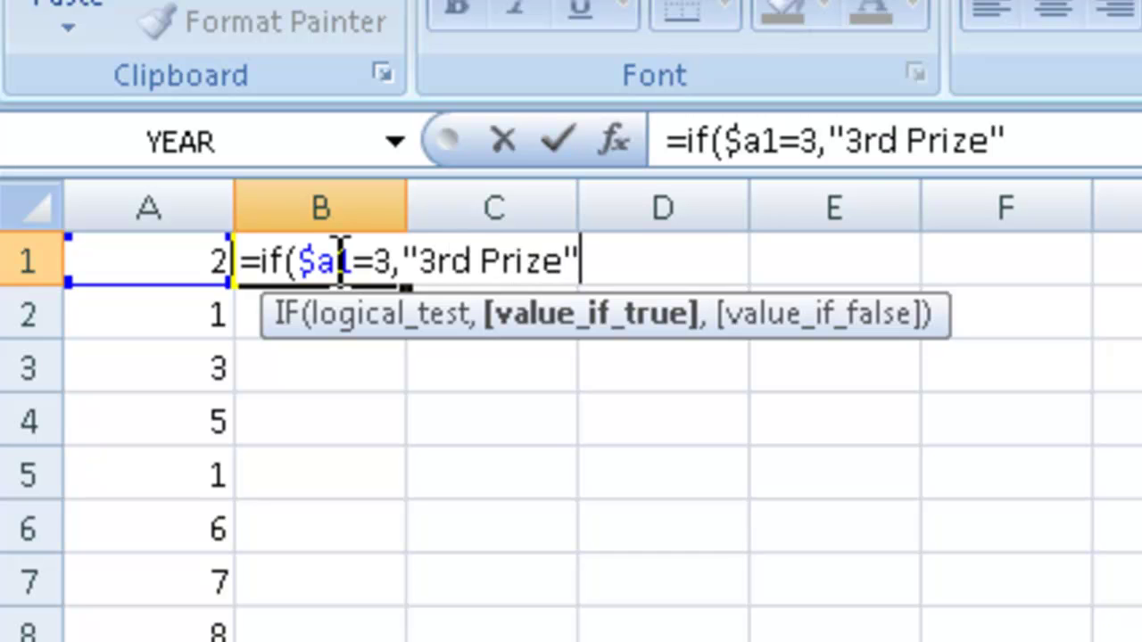
{"action": "type", "text": ","}
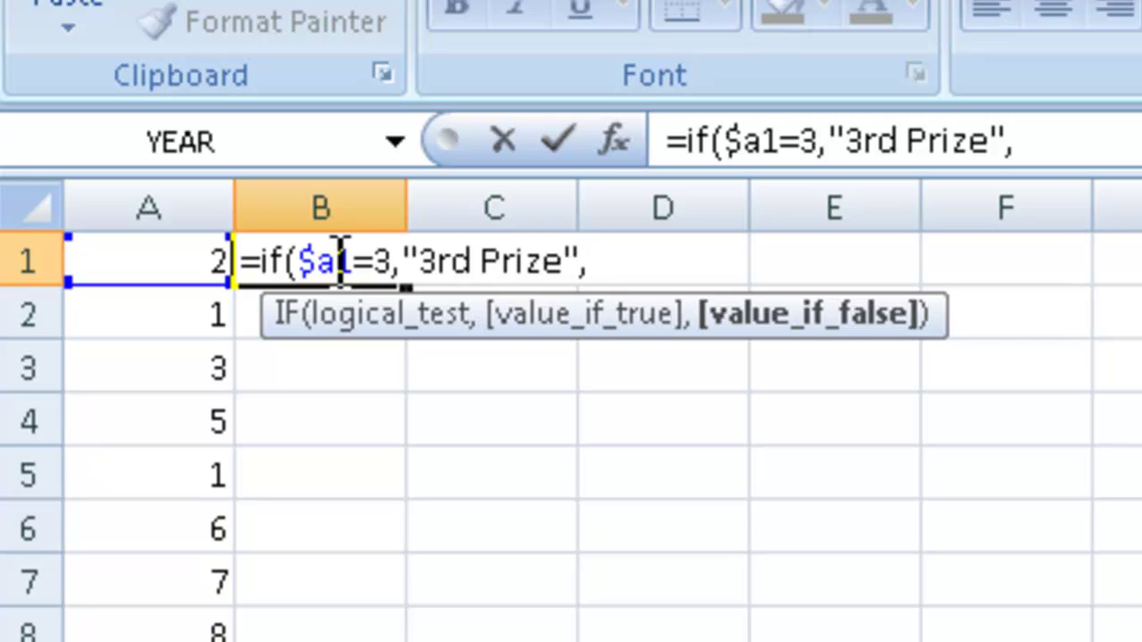
Nest a second IF in the B1 formula that returns "2nd Prize" when $A1=2
{"action": "type", "text": "if("}
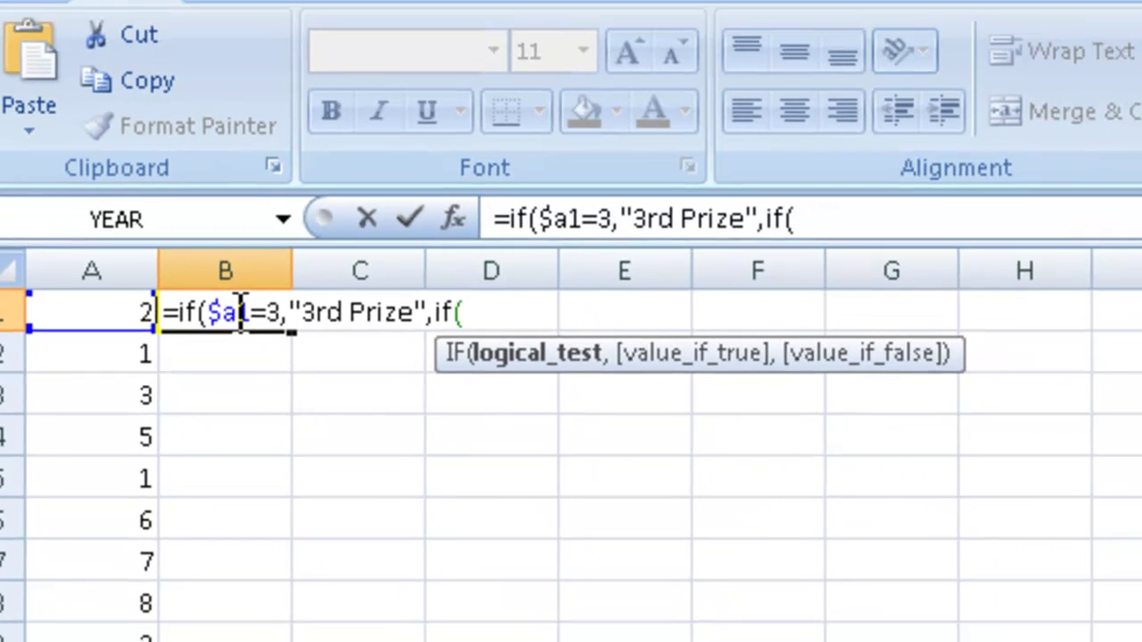
{"action": "type", "text": "a"}
{"action": "key", "text": "BackSpace"}
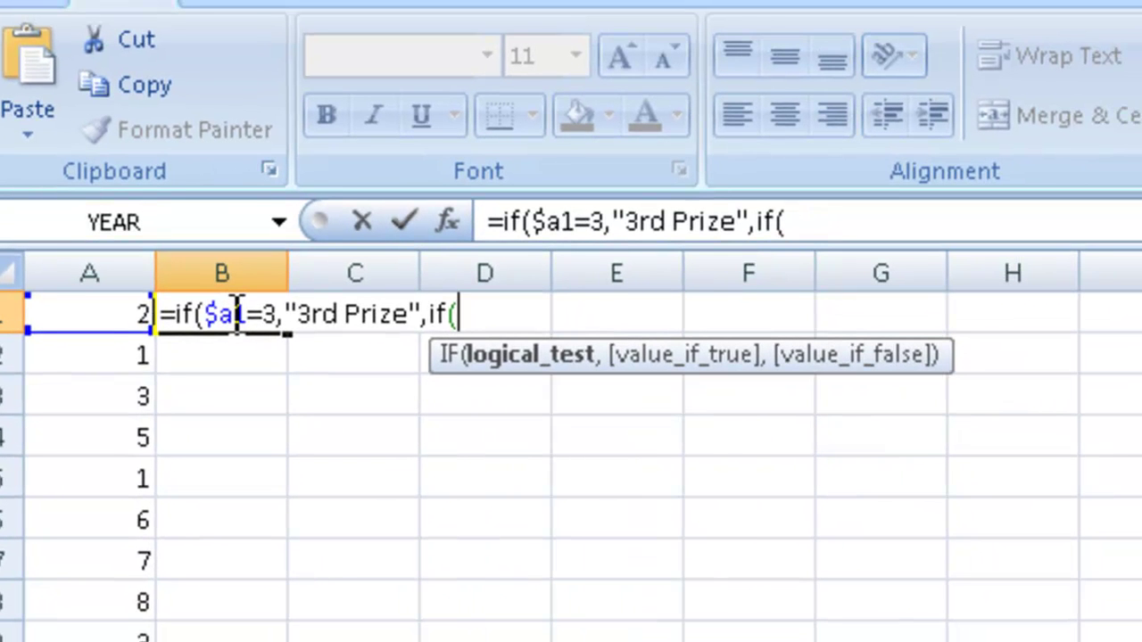
{"action": "type", "text": "$a"}
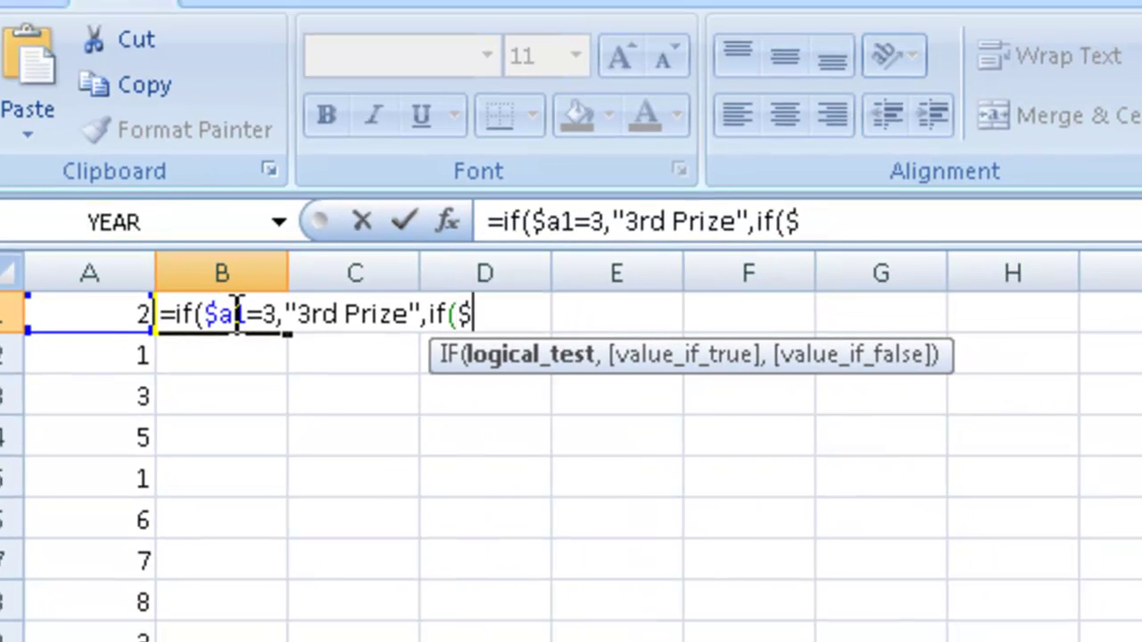
{"action": "type", "text": "1"}
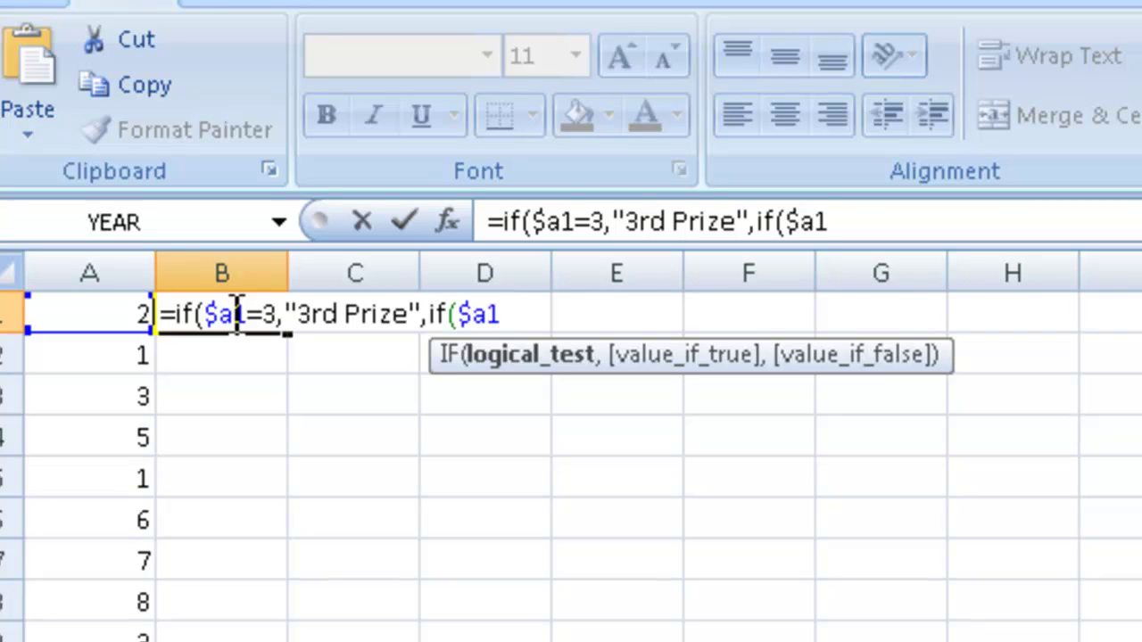
{"action": "type", "text": "=2,"}
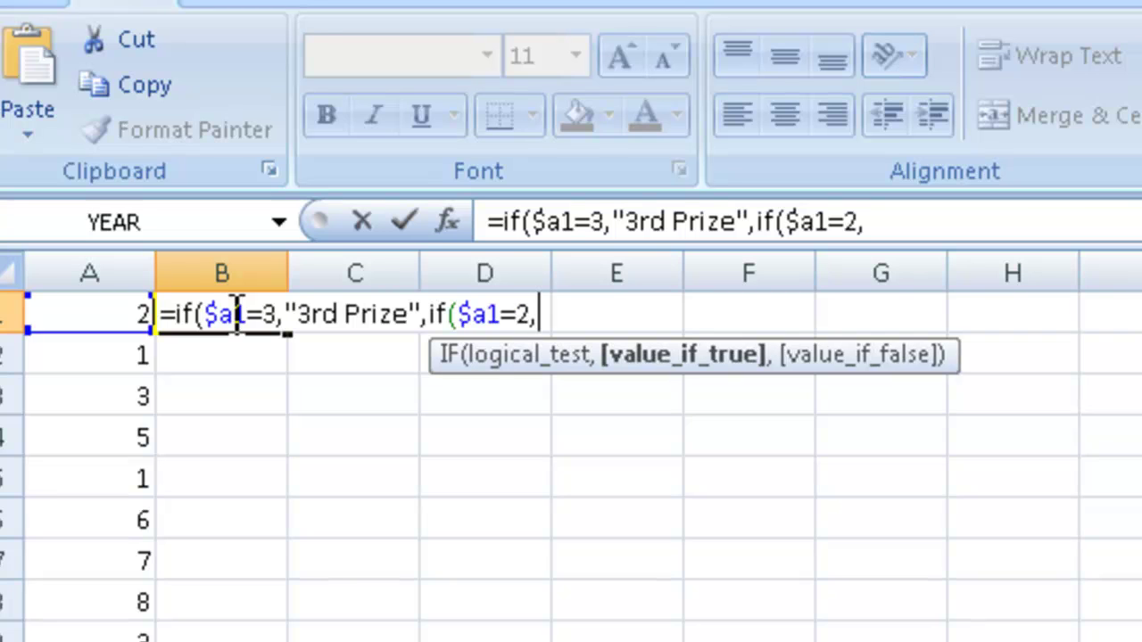
{"action": "type", "text": "\"2nd Prize"}
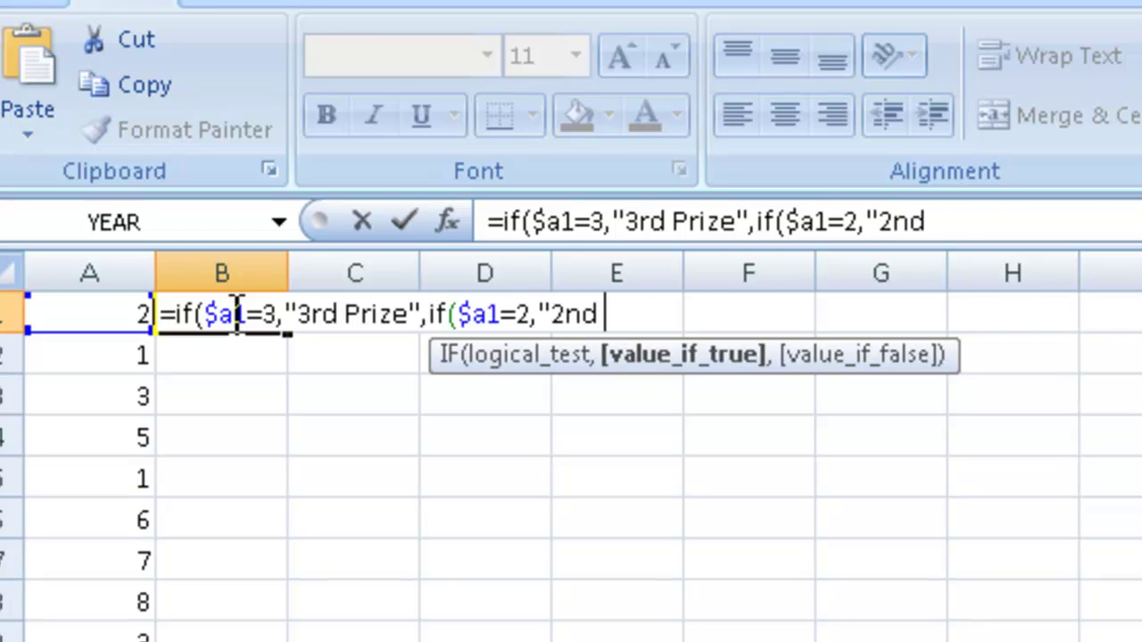
{"action": "type", "text": "\""}
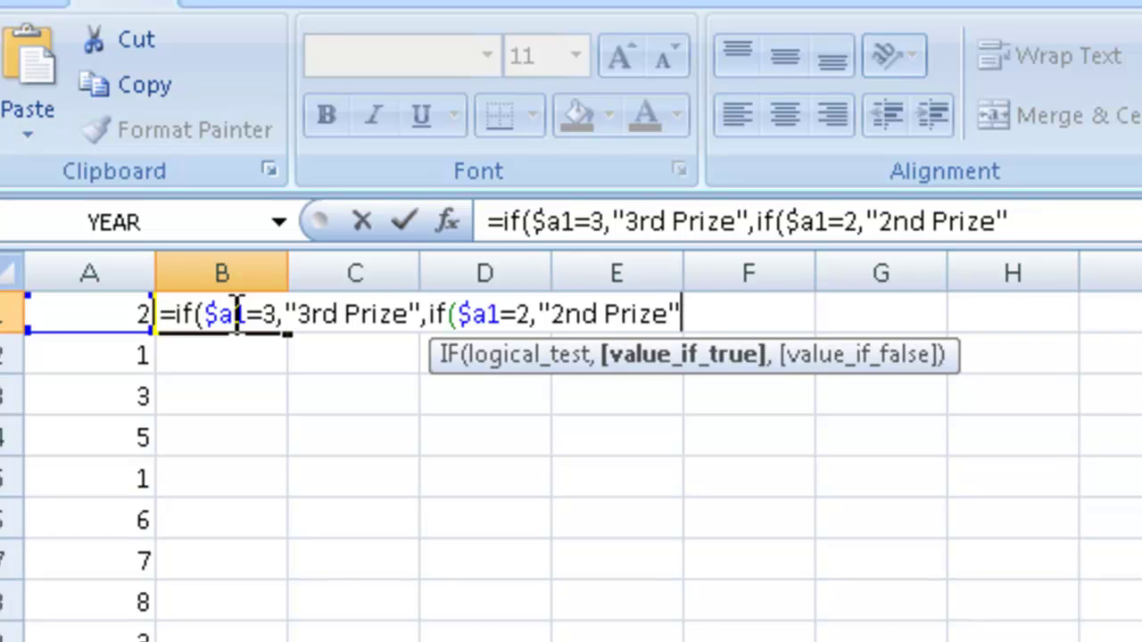
Nest a third IF in the B1 formula that returns "1st Prize" when $A1=1
{"action": "type", "text": ",if"}
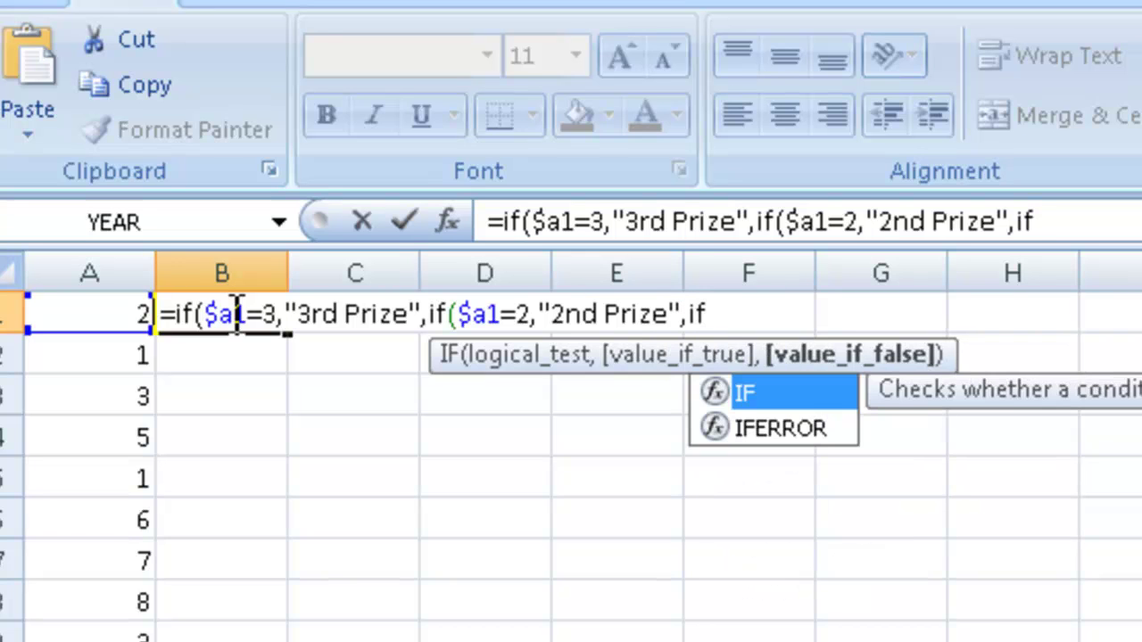
{"action": "type", "text": "("}
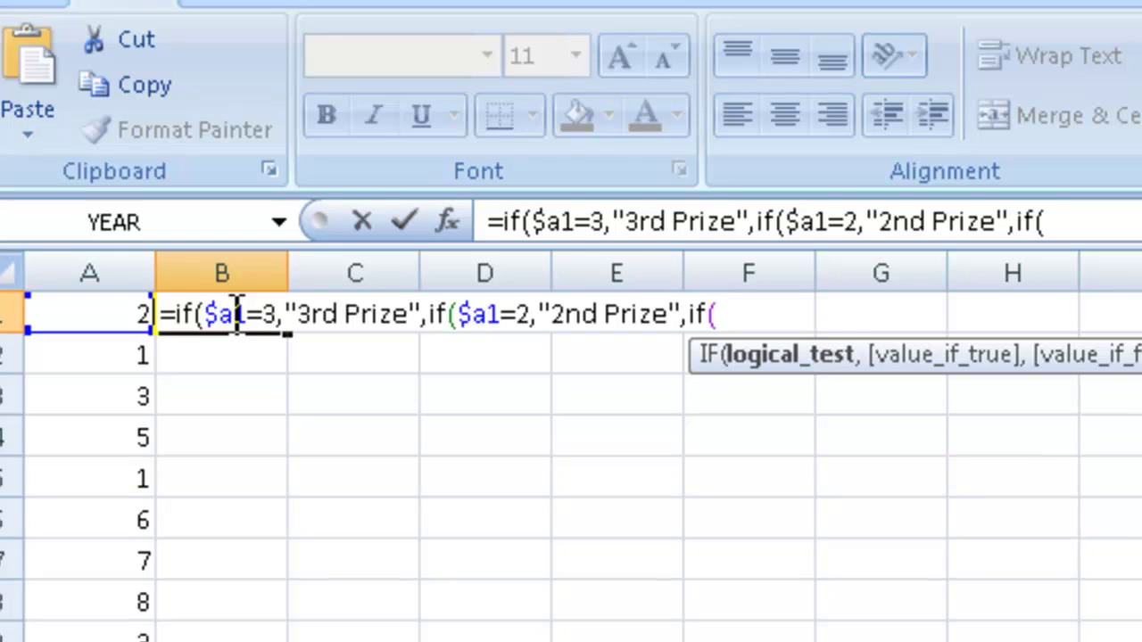
{"action": "type", "text": "$a1="}
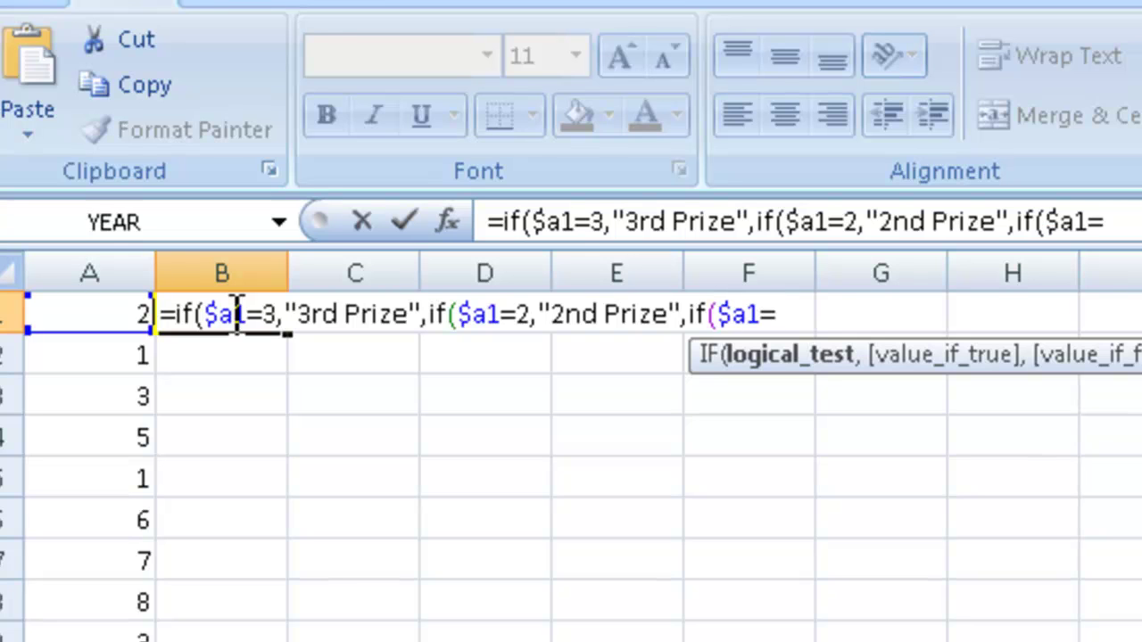
{"action": "type", "text": "1,\""}
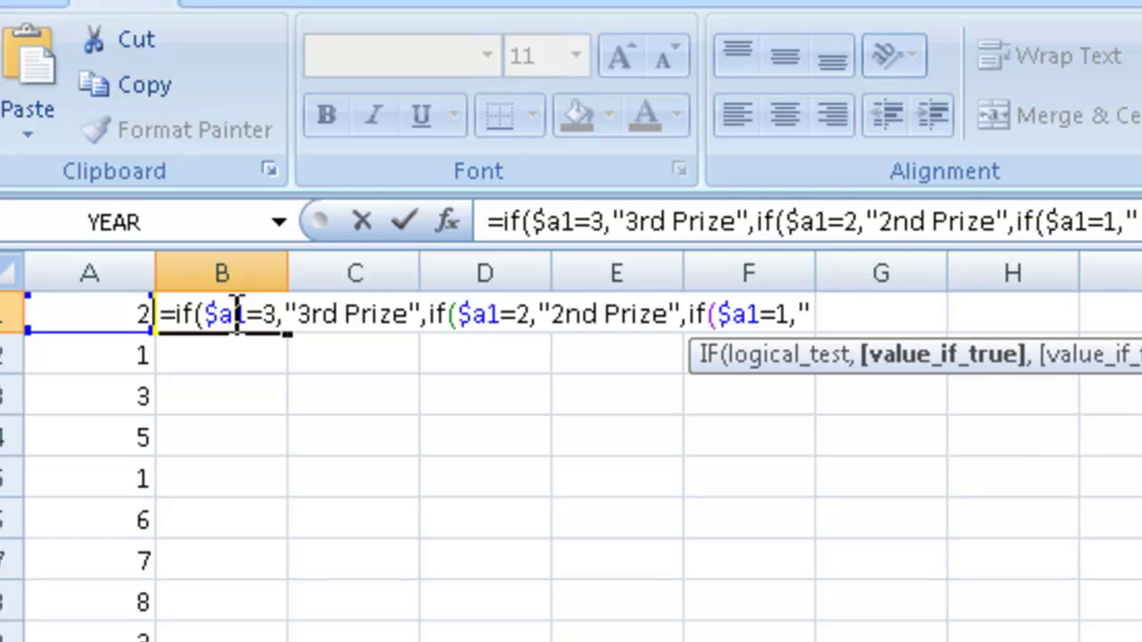
{"action": "type", "text": "1st"}
{"action": "type", "text": " Prize"}
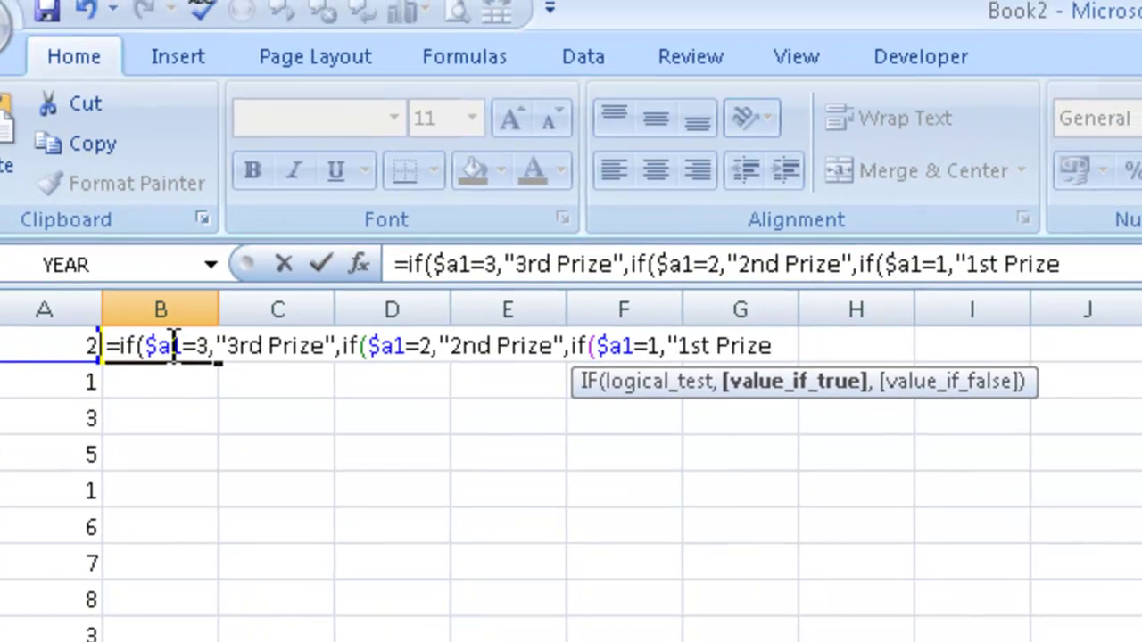
{"action": "type", "text": "\","}
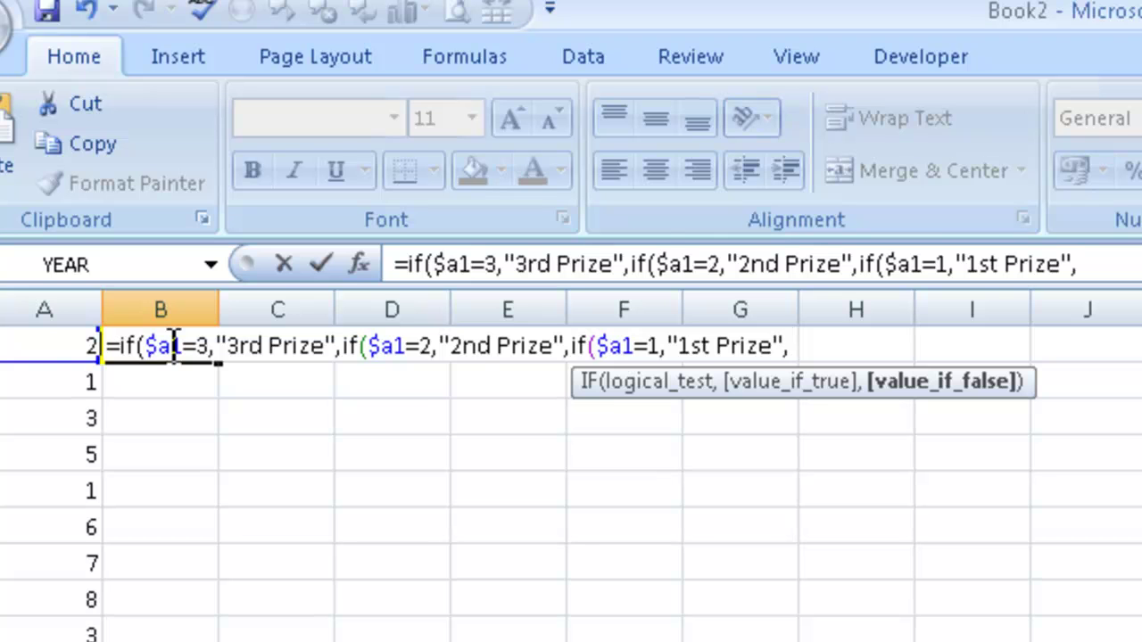
Add "Not in top Three Ranking" as the final false value, close all three IFs and enter the B1 formula
{"action": "type", "text": "\""}
{"action": "type", "text": "Not i"}
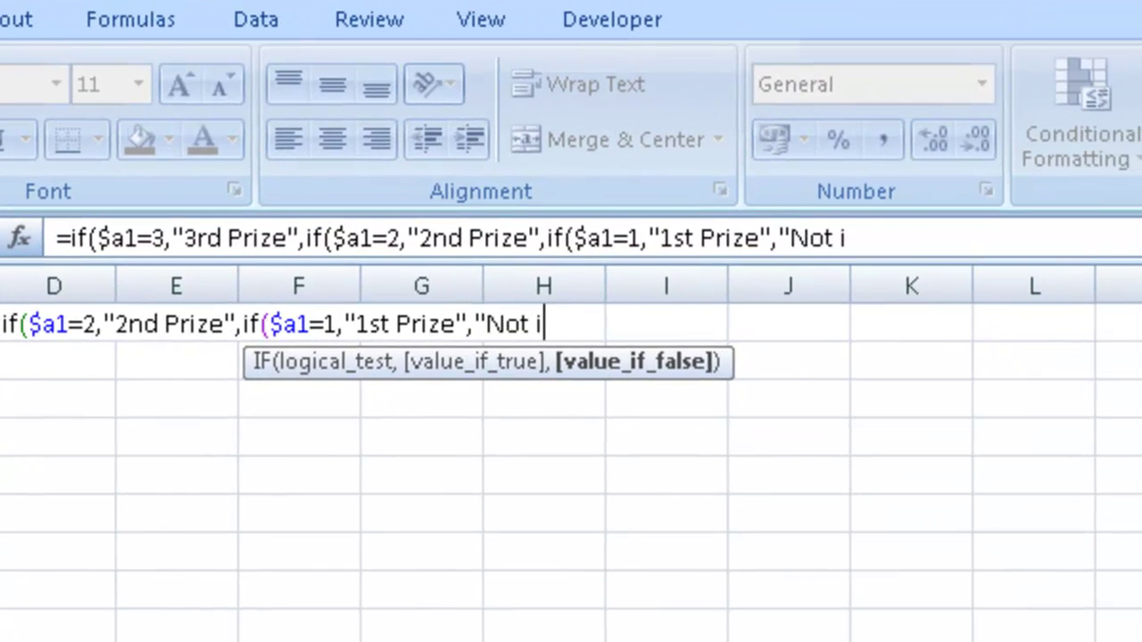
{"action": "type", "text": "n top Thr"}
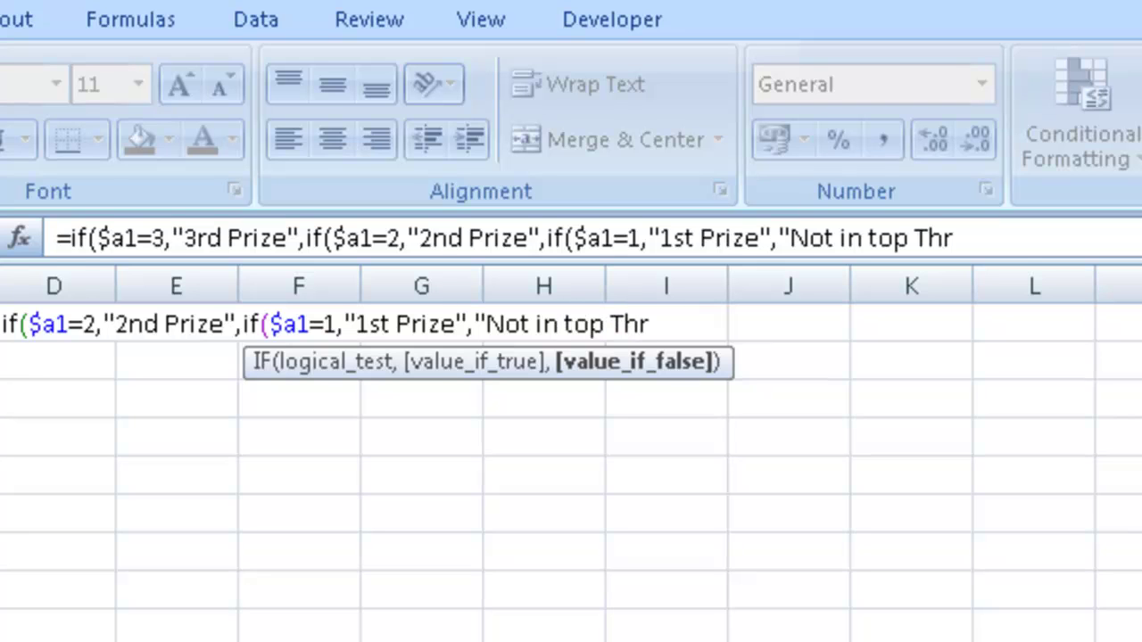
{"action": "type", "text": "ee Ranking"}
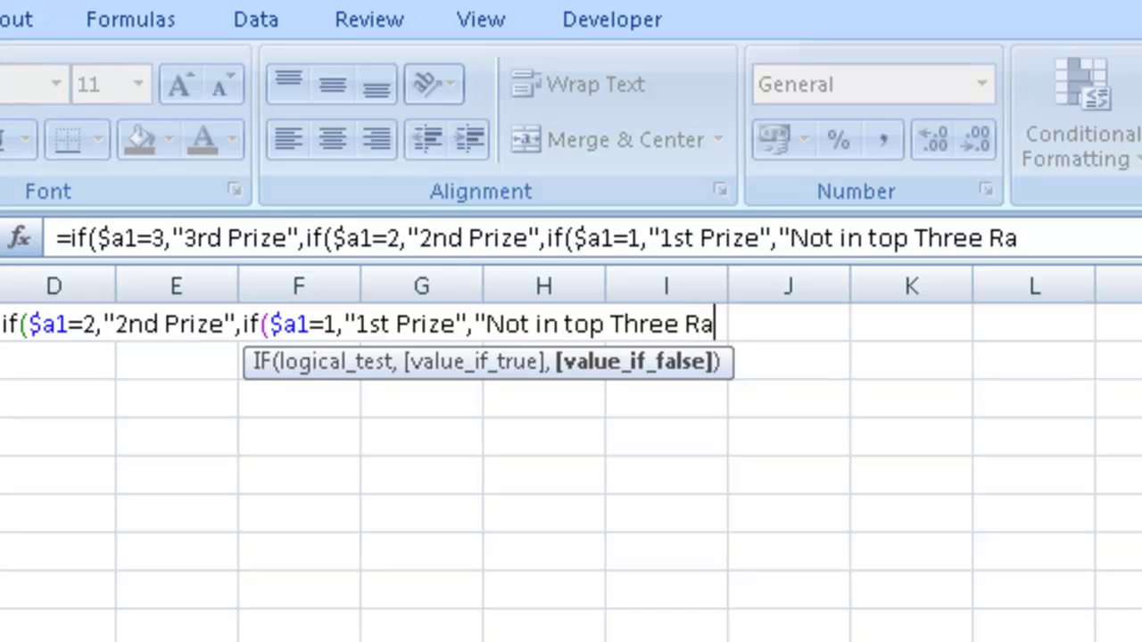
{"action": "type", "text": "\""}
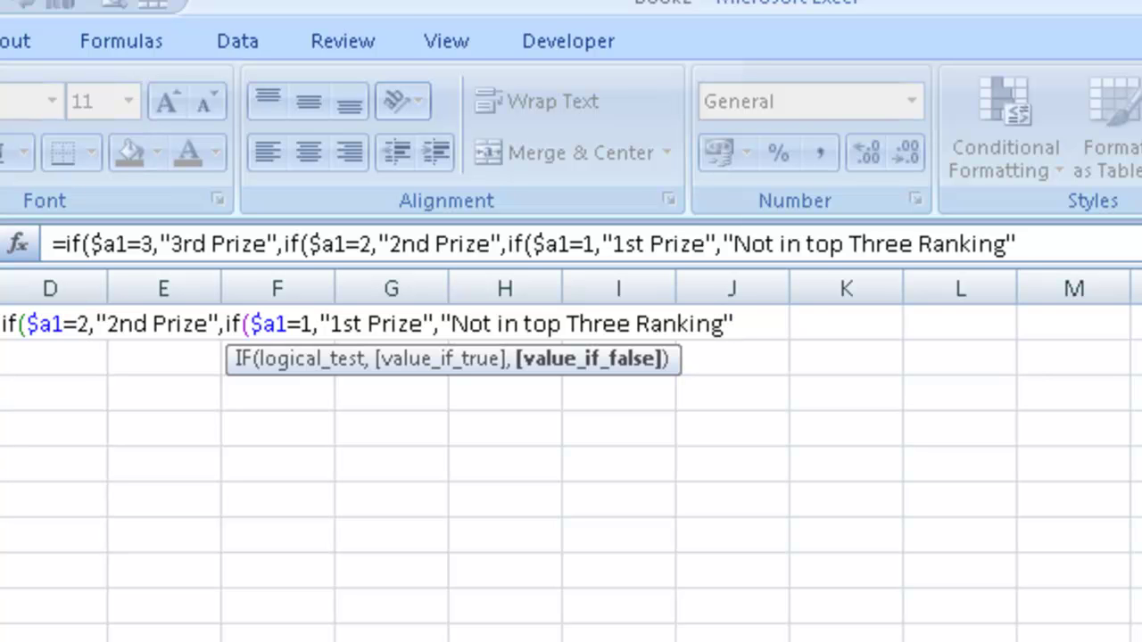
{"action": "type", "text": ")))"}
{"action": "key", "text": "Return"}
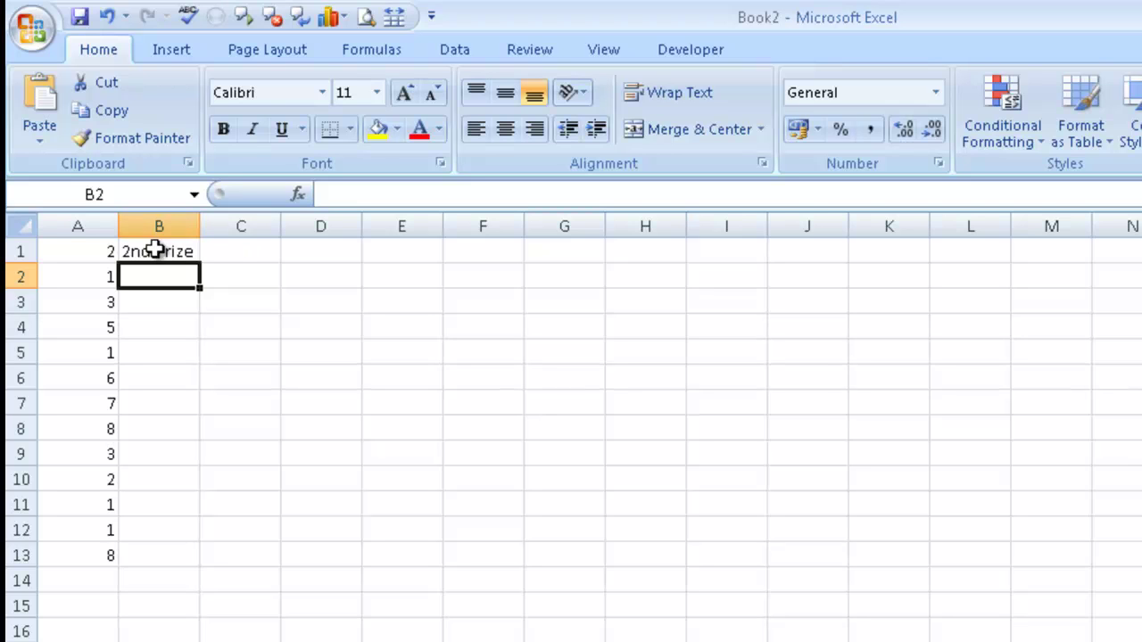
Fill the B1 formula down to B13 and autofit the width of column B
{"action": "left_click", "coordinate": [155, 252]}
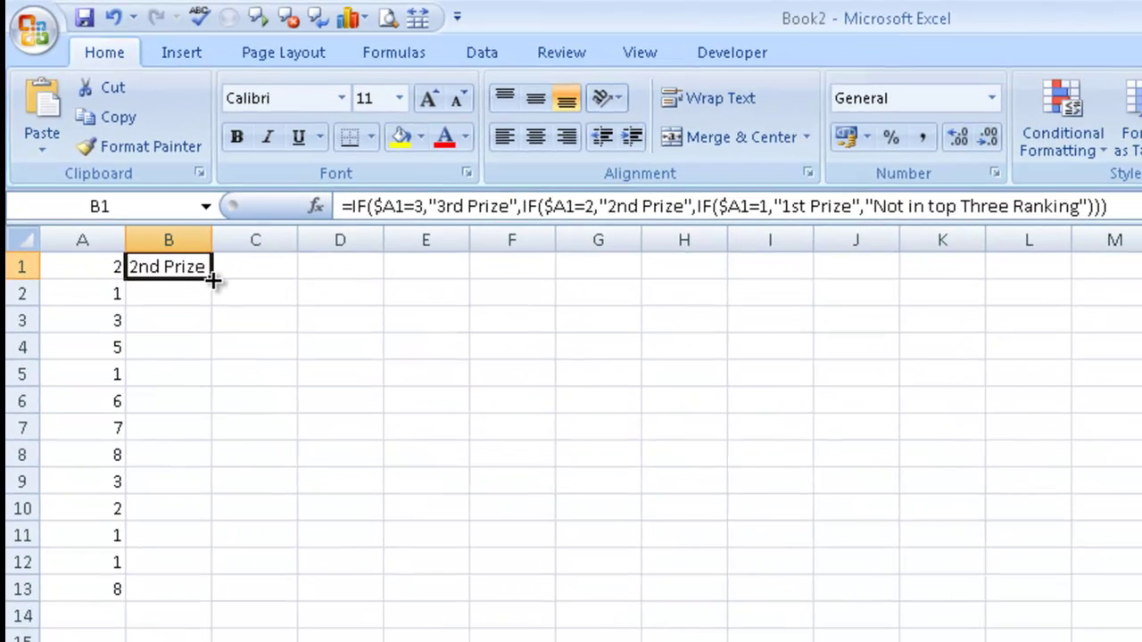
{"action": "left_click_drag", "start_coordinate": [372, 492], "coordinate": [376, 556]}
{"action": "left_click_drag", "start_coordinate": [214, 317], "coordinate": [205, 609]}
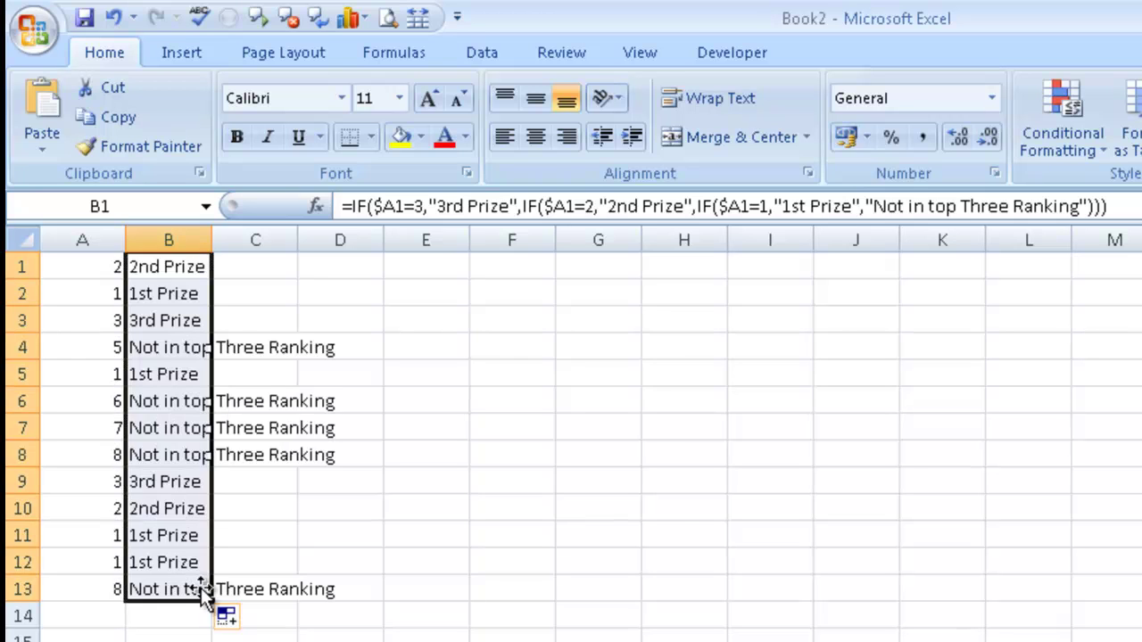
{"action": "double_click", "coordinate": [211, 240]}
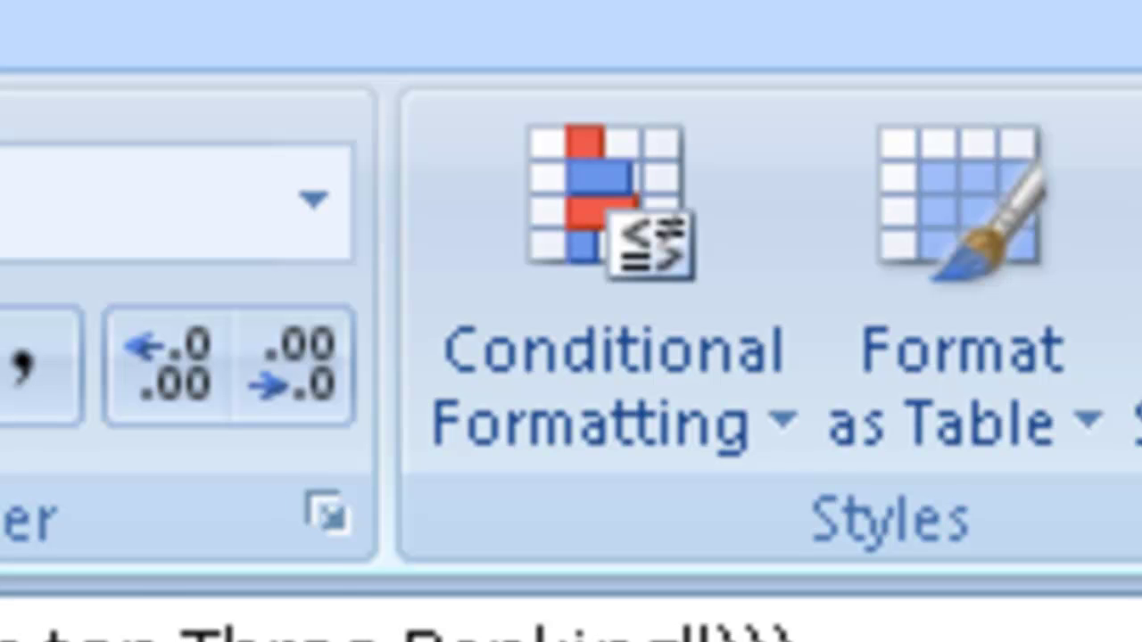
Start a conditional formatting rule for B1:B13 that formats only cells with specific text containing "1st Prize"
{"action": "left_click", "coordinate": [625, 434]}
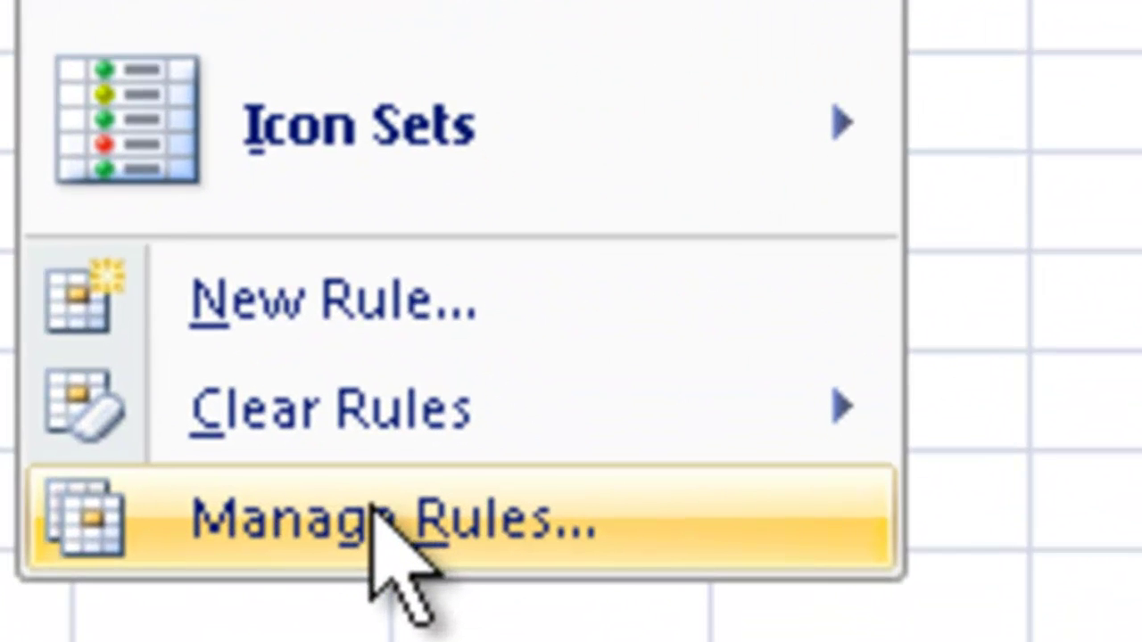
{"action": "left_click", "coordinate": [375, 515]}
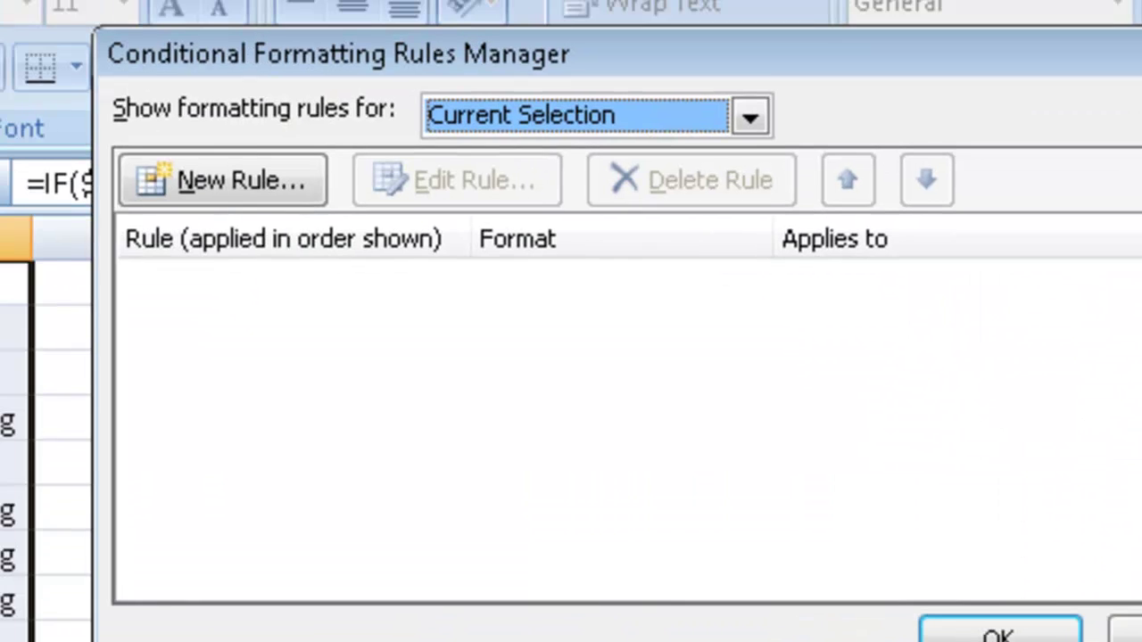
{"action": "left_click", "coordinate": [238, 189]}
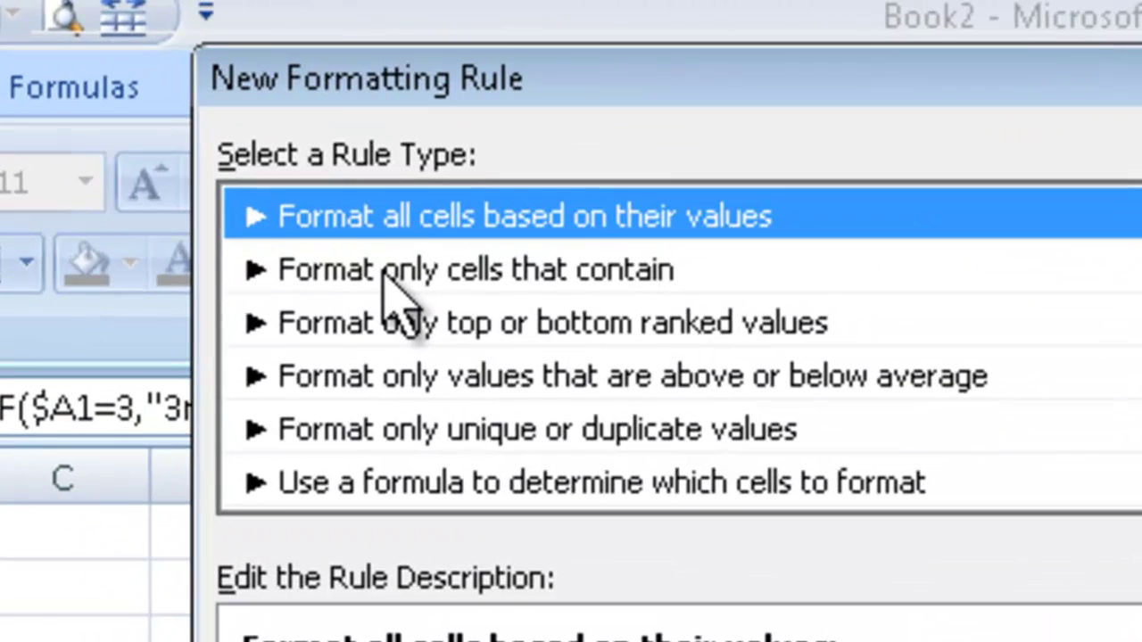
{"action": "left_click", "coordinate": [191, 135]}
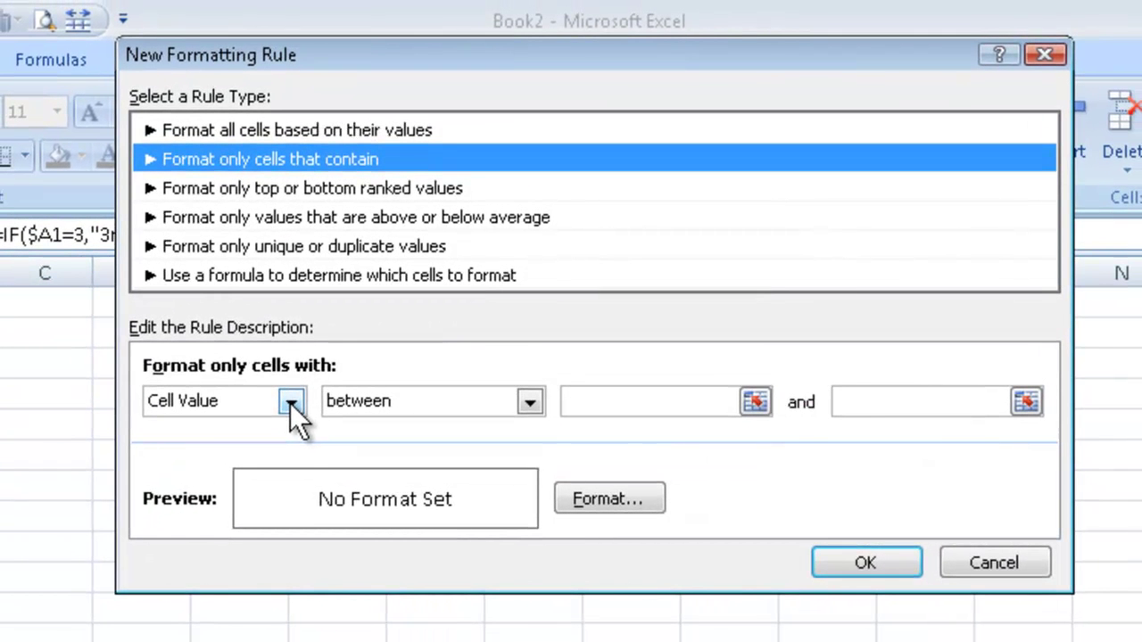
{"action": "left_click", "coordinate": [292, 404]}
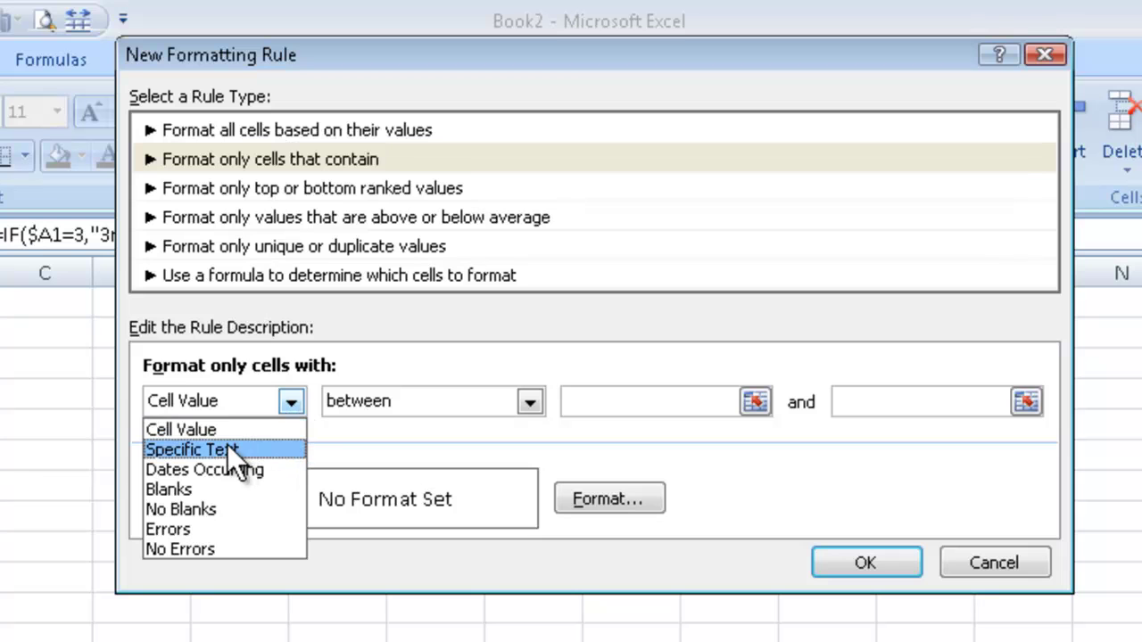
{"action": "left_click", "coordinate": [190, 450]}
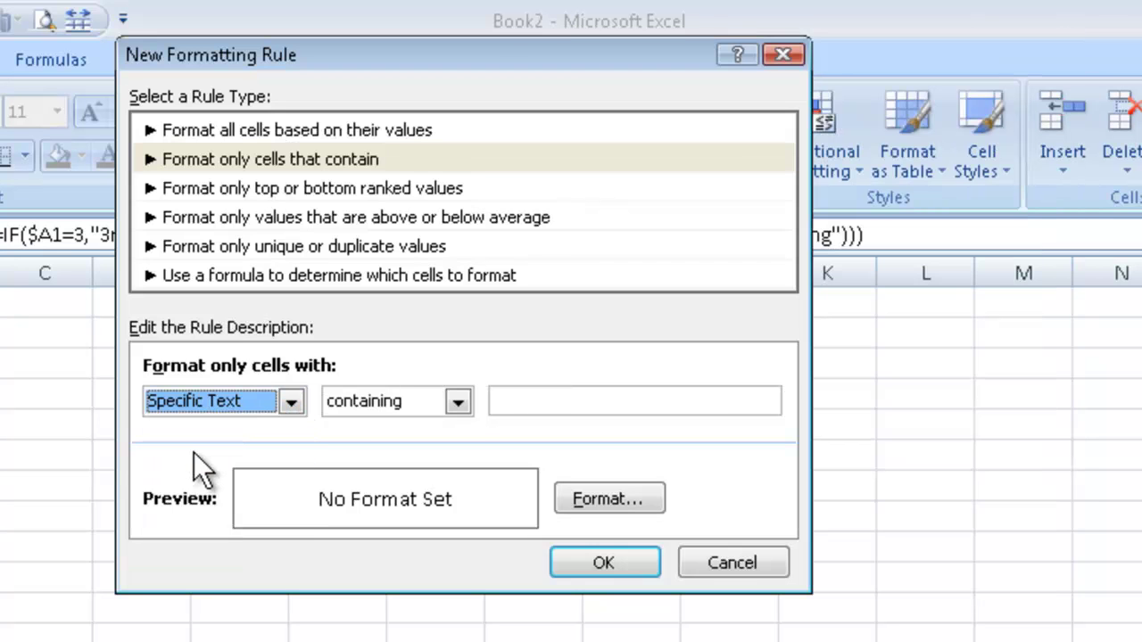
{"action": "left_click", "coordinate": [546, 398]}
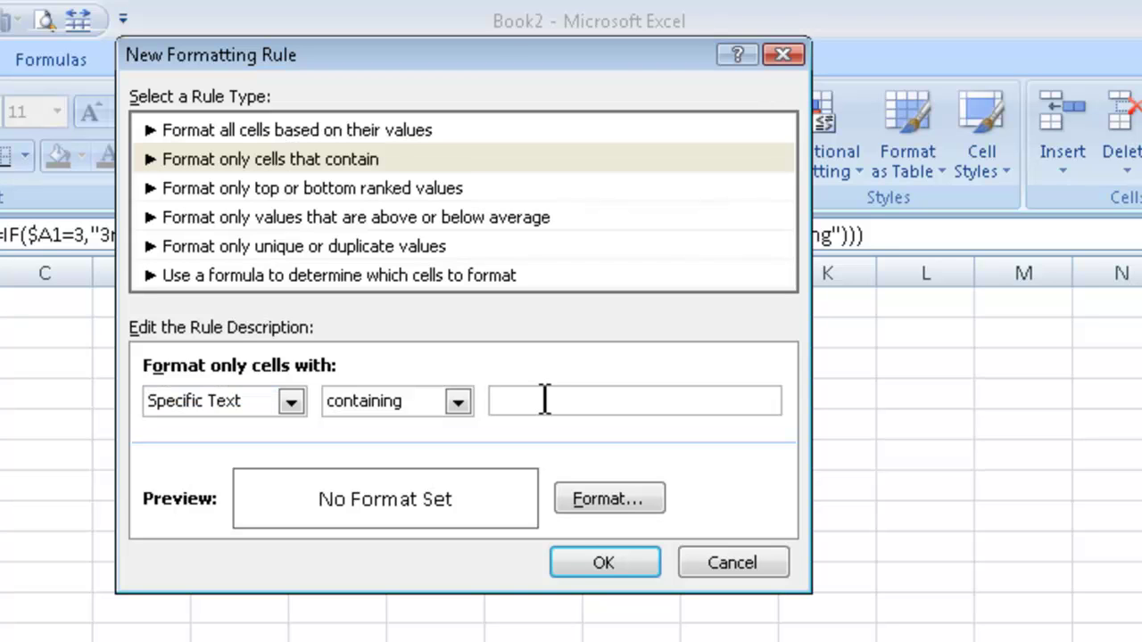
{"action": "type", "text": "1st Prize"}
Give the "1st Prize" rule a bold, standard red font and add the rule
{"action": "left_click", "coordinate": [596, 500]}
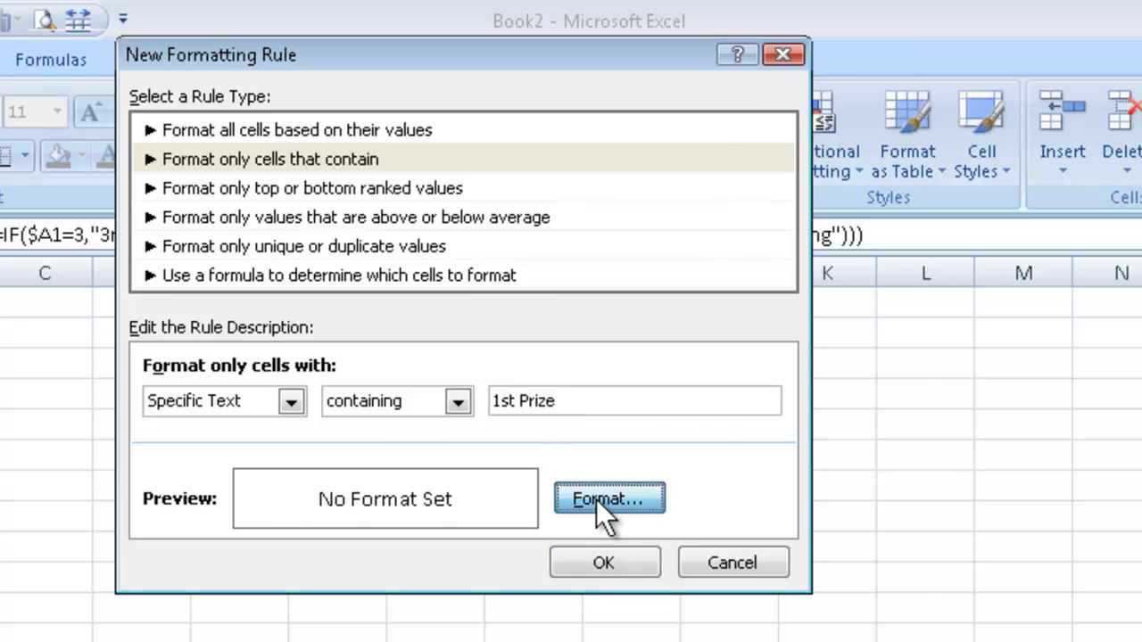
{"action": "left_click", "coordinate": [577, 201]}
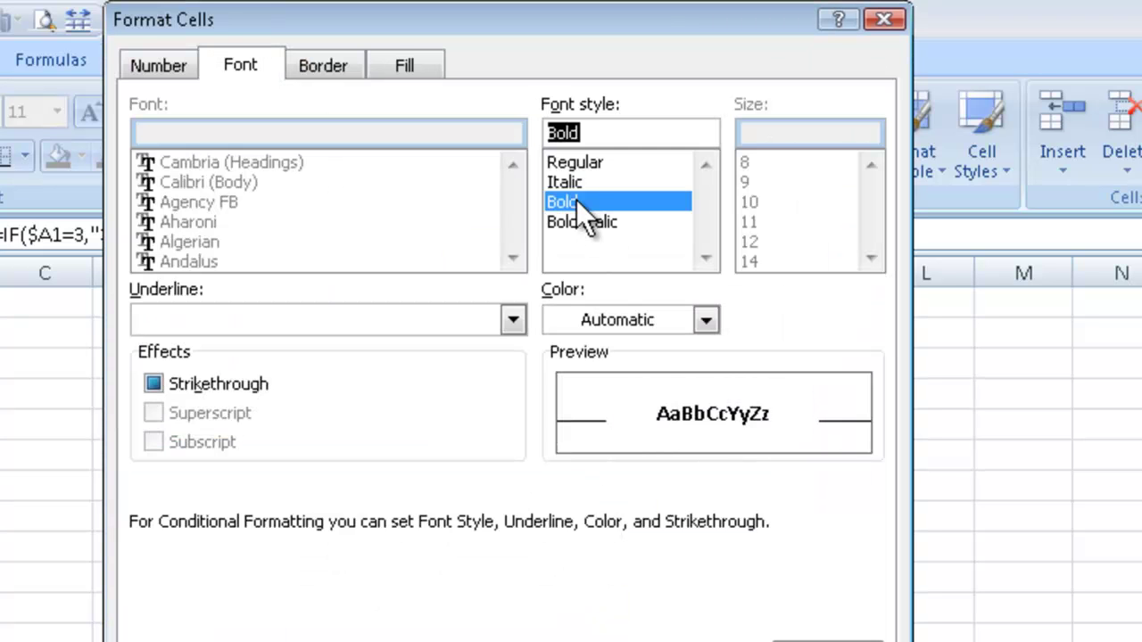
{"action": "left_click", "coordinate": [707, 319]}
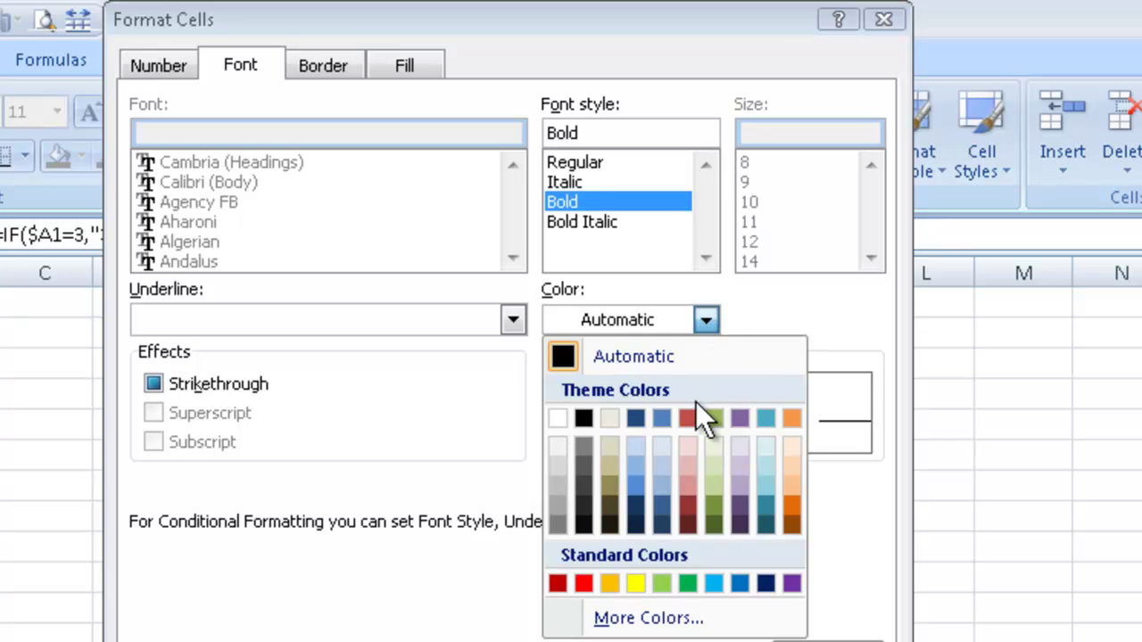
{"action": "left_click", "coordinate": [582, 584]}
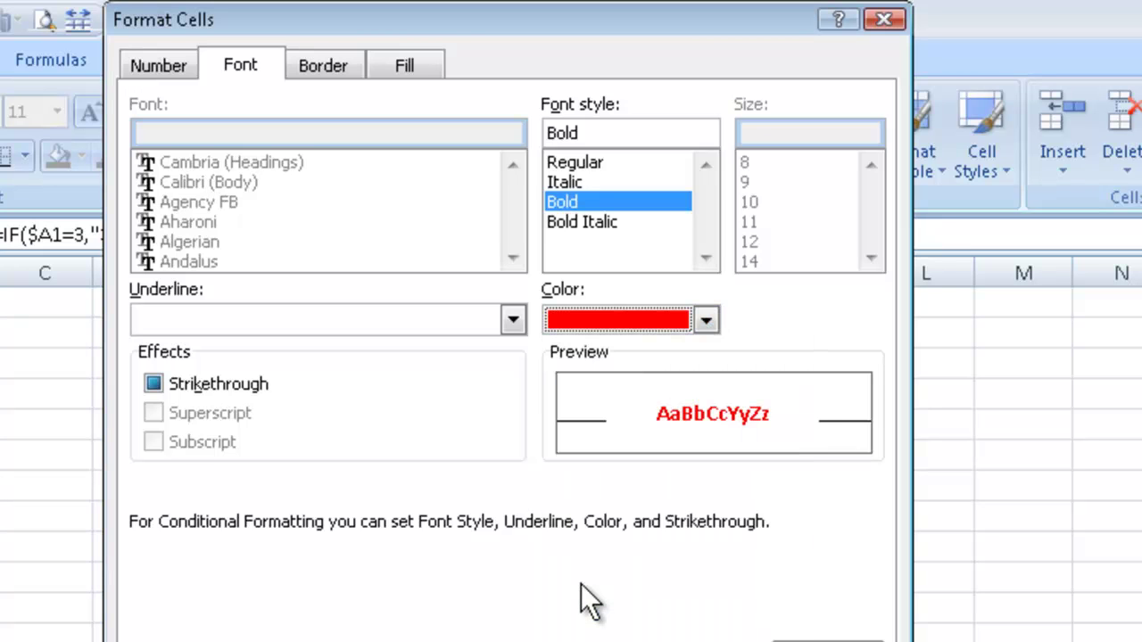
{"action": "left_click", "coordinate": [716, 641]}
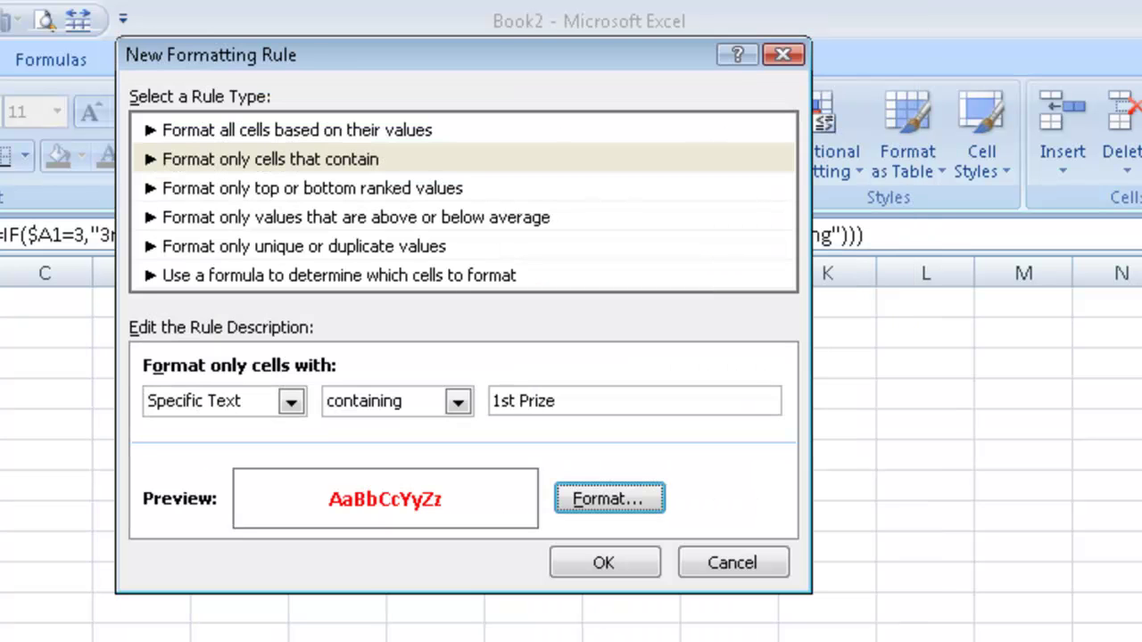
{"action": "left_click", "coordinate": [598, 565]}
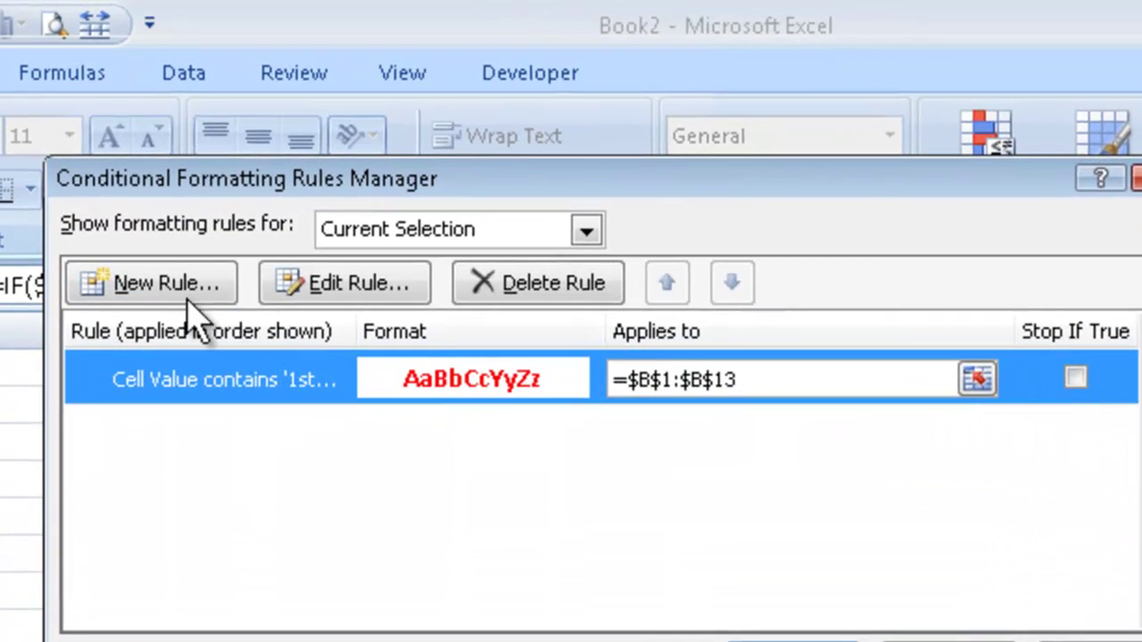
Start a second conditional formatting rule for cells with specific text containing "2nd Prize"
{"action": "left_click", "coordinate": [161, 295]}
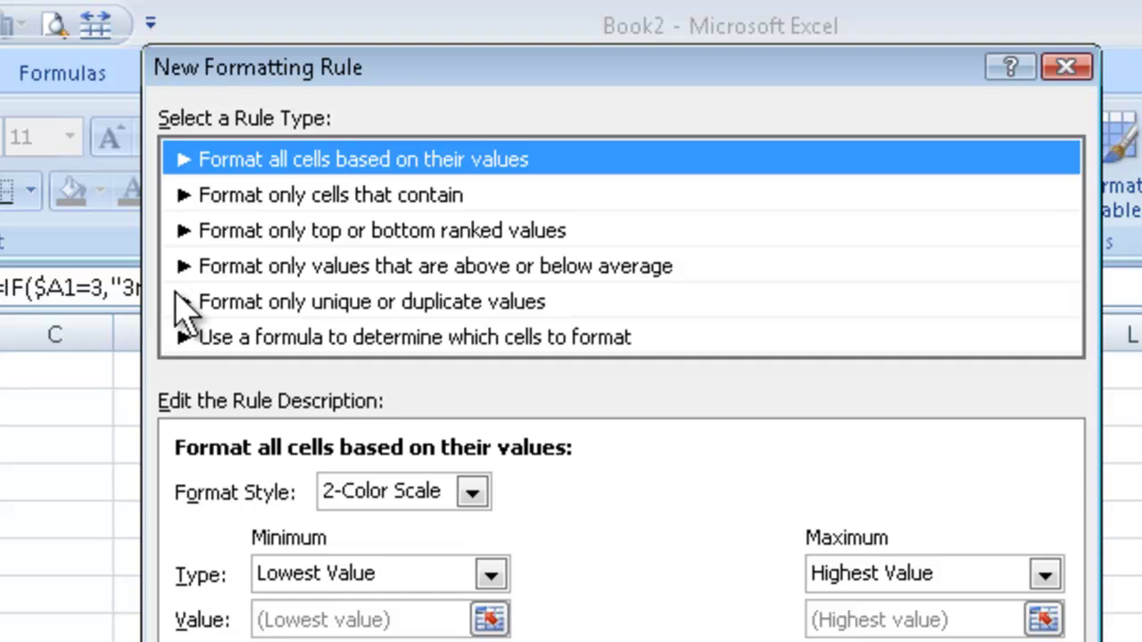
{"action": "left_click", "coordinate": [317, 195]}
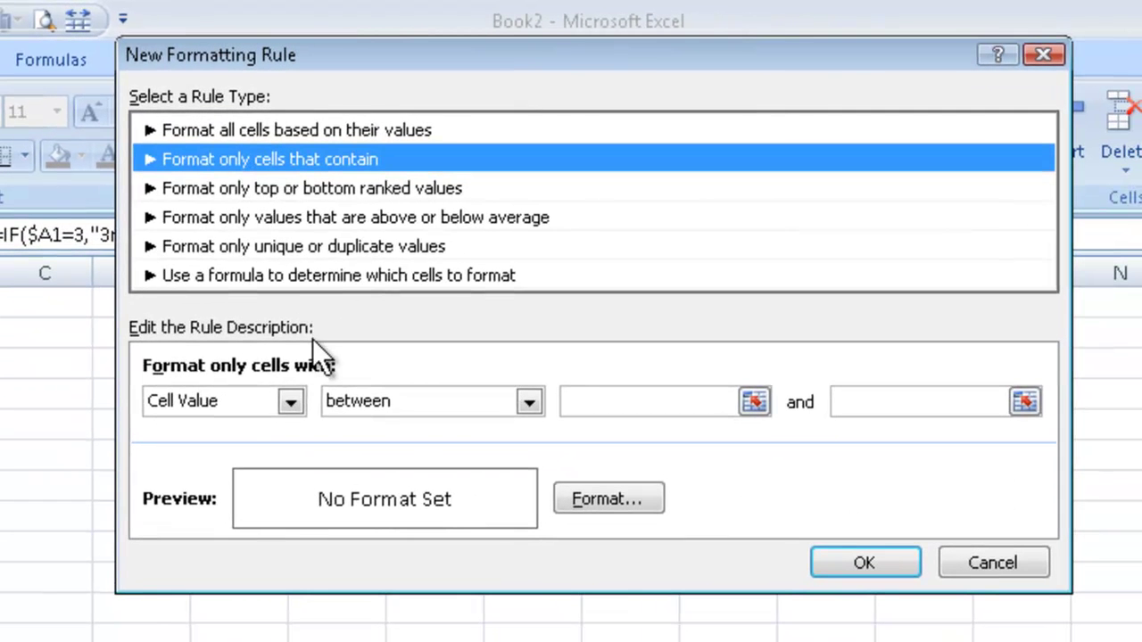
{"action": "left_click", "coordinate": [290, 402]}
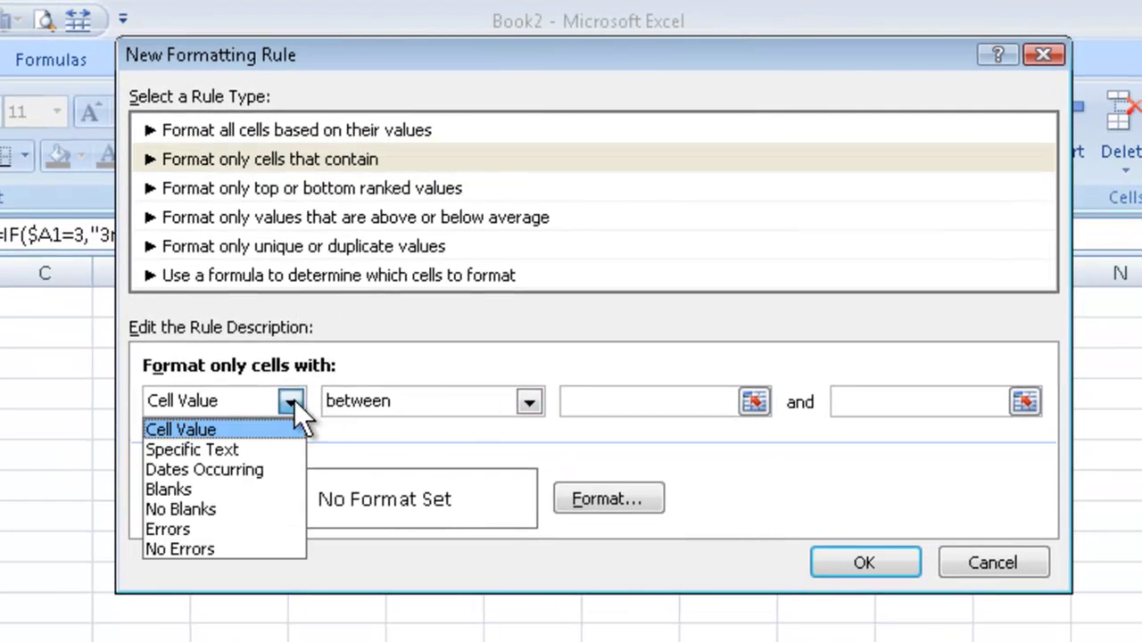
{"action": "left_click", "coordinate": [239, 450]}
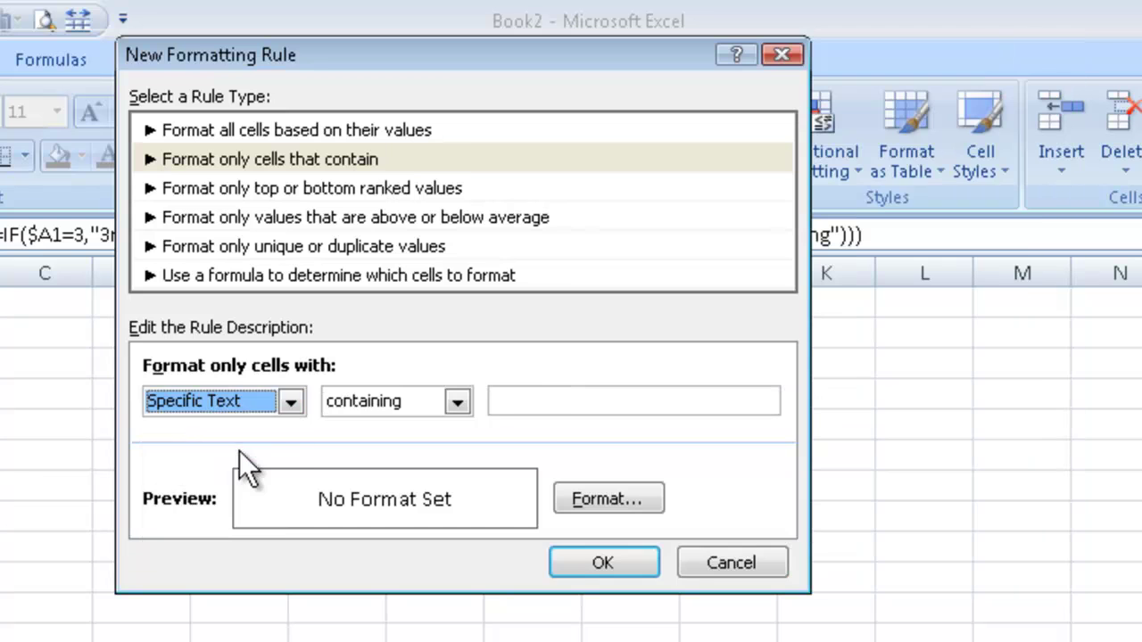
{"action": "left_click", "coordinate": [520, 401]}
{"action": "type", "text": "2nd"}
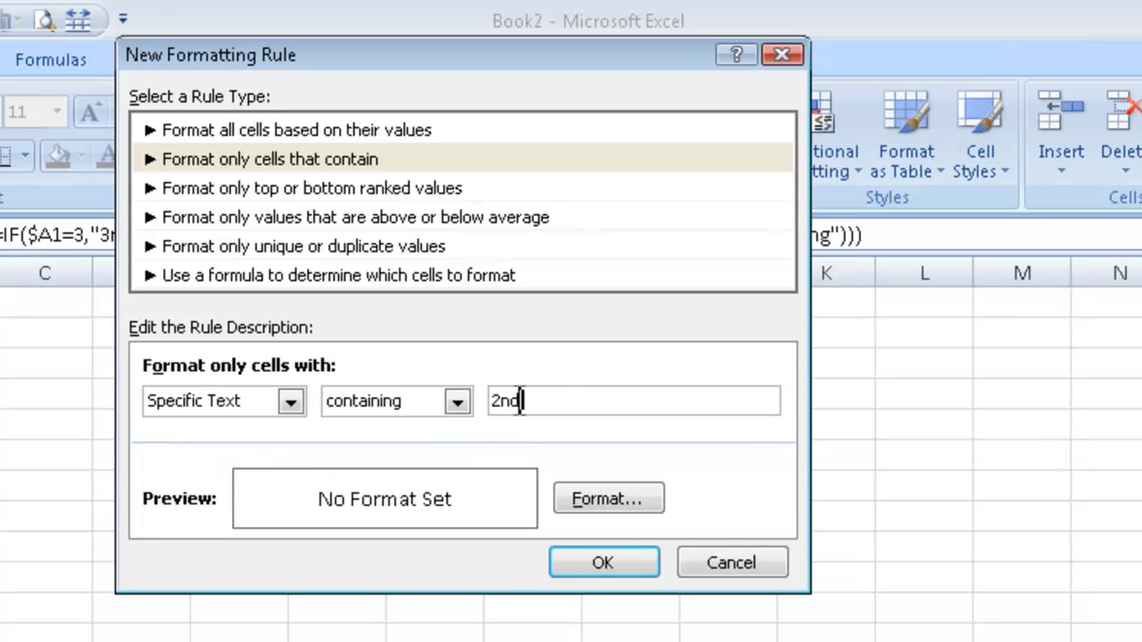
{"action": "type", "text": " Prize"}
Give the "2nd Prize" rule a bold, dark blue theme-colour font and add the rule
{"action": "left_click", "coordinate": [625, 496]}
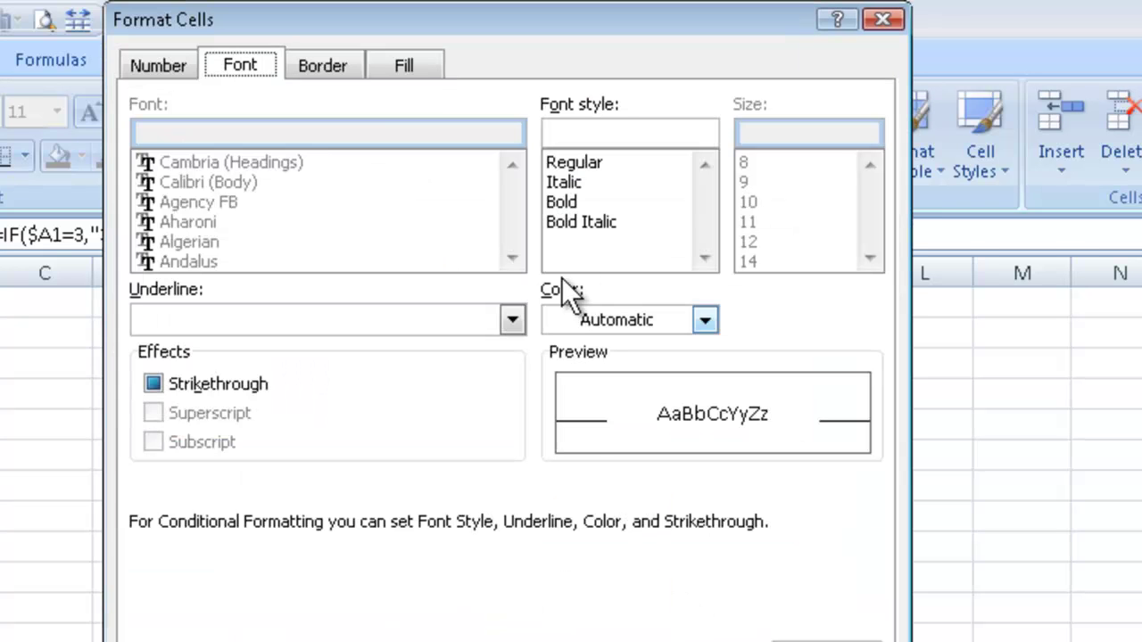
{"action": "left_click", "coordinate": [595, 202]}
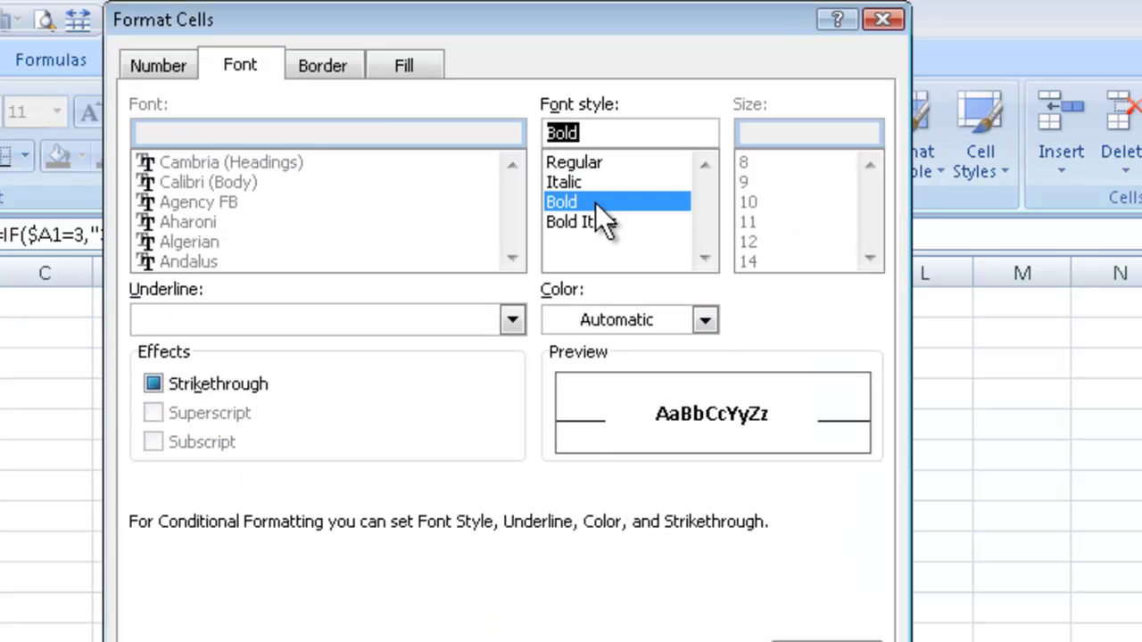
{"action": "left_click", "coordinate": [705, 320]}
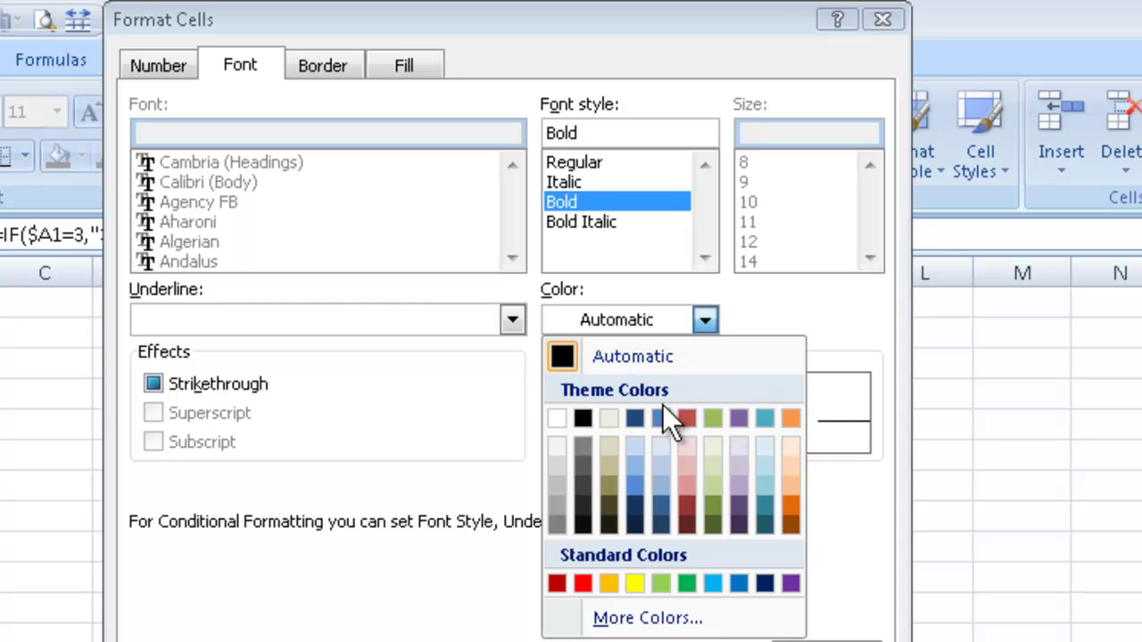
{"action": "left_click", "coordinate": [635, 418]}
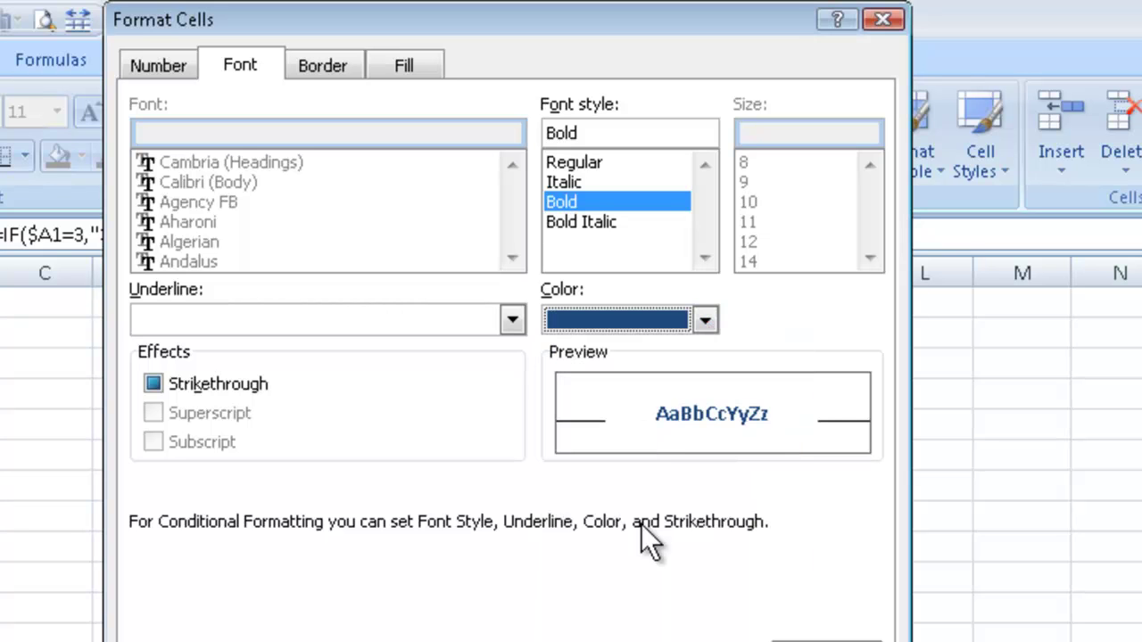
{"action": "left_click", "coordinate": [705, 641]}
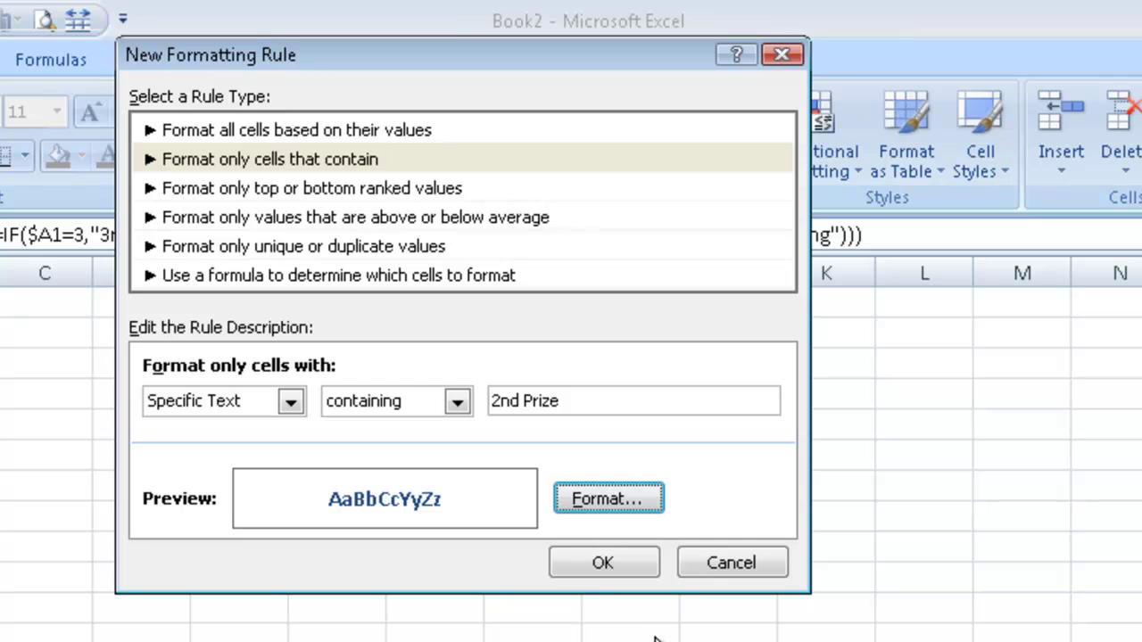
{"action": "left_click", "coordinate": [619, 562]}
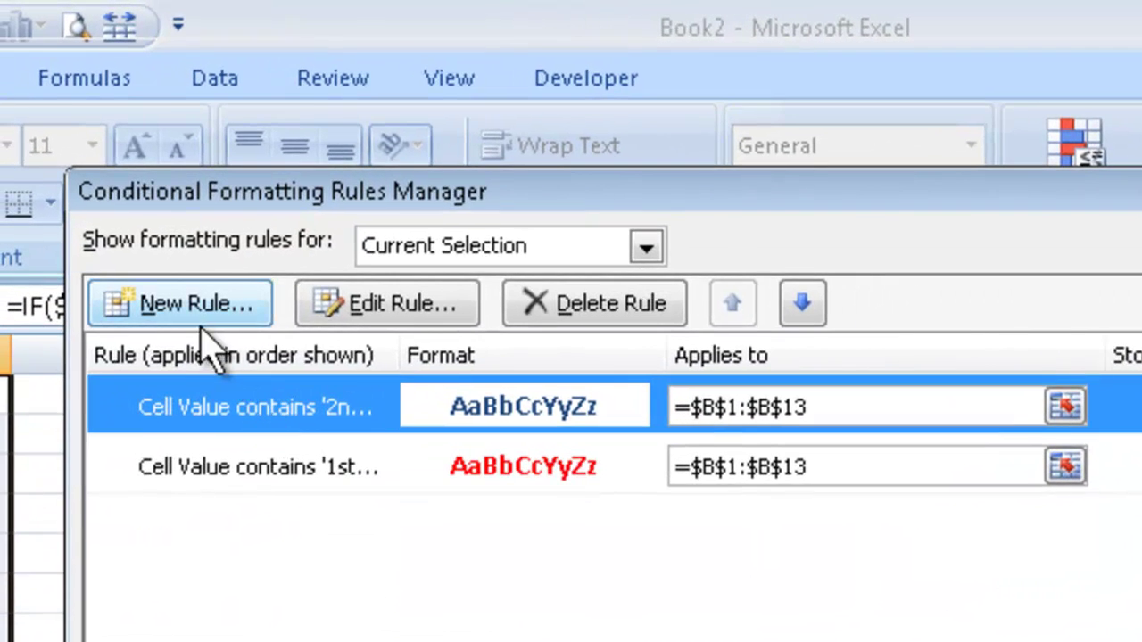
Start a third conditional formatting rule for cells with specific text containing "3rd Prize"
{"action": "left_click", "coordinate": [161, 287]}
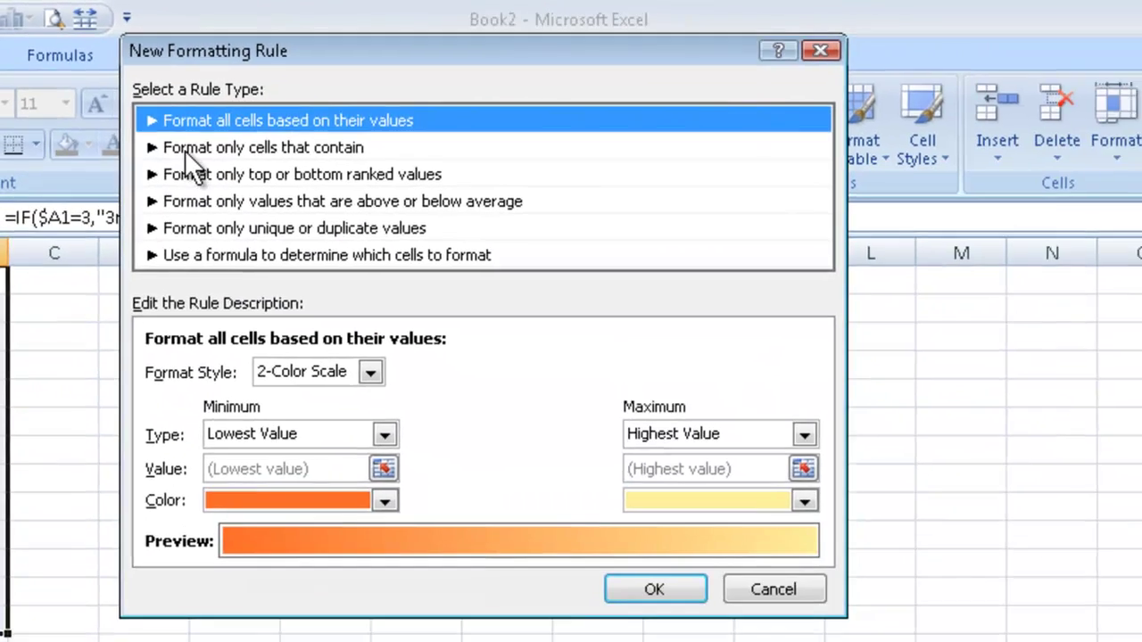
{"action": "left_click", "coordinate": [185, 150]}
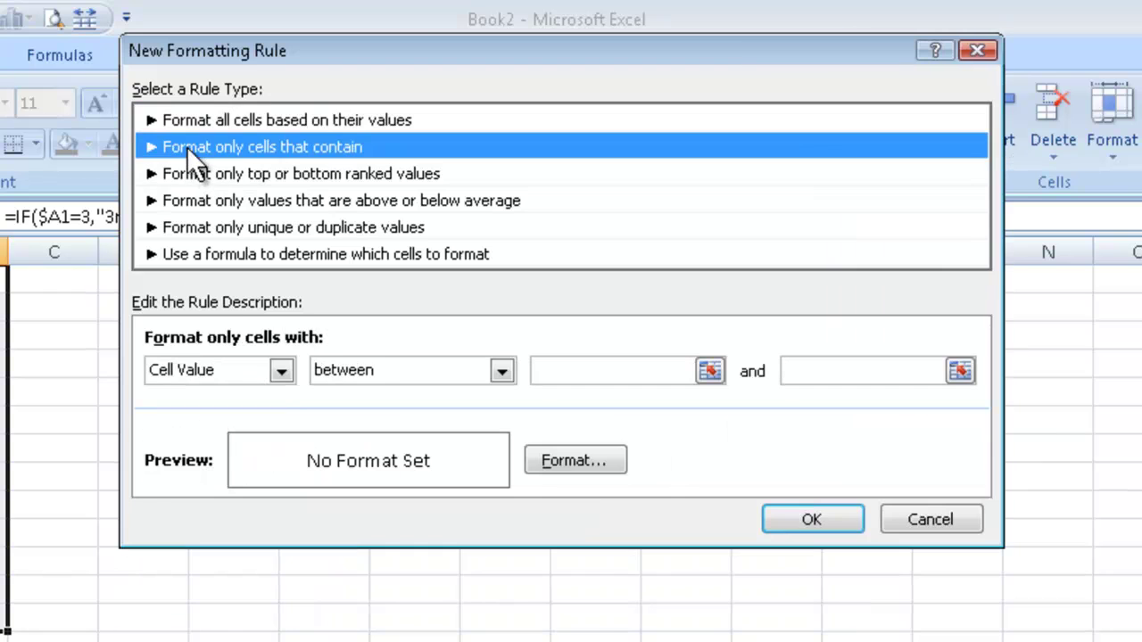
{"action": "left_click", "coordinate": [280, 371]}
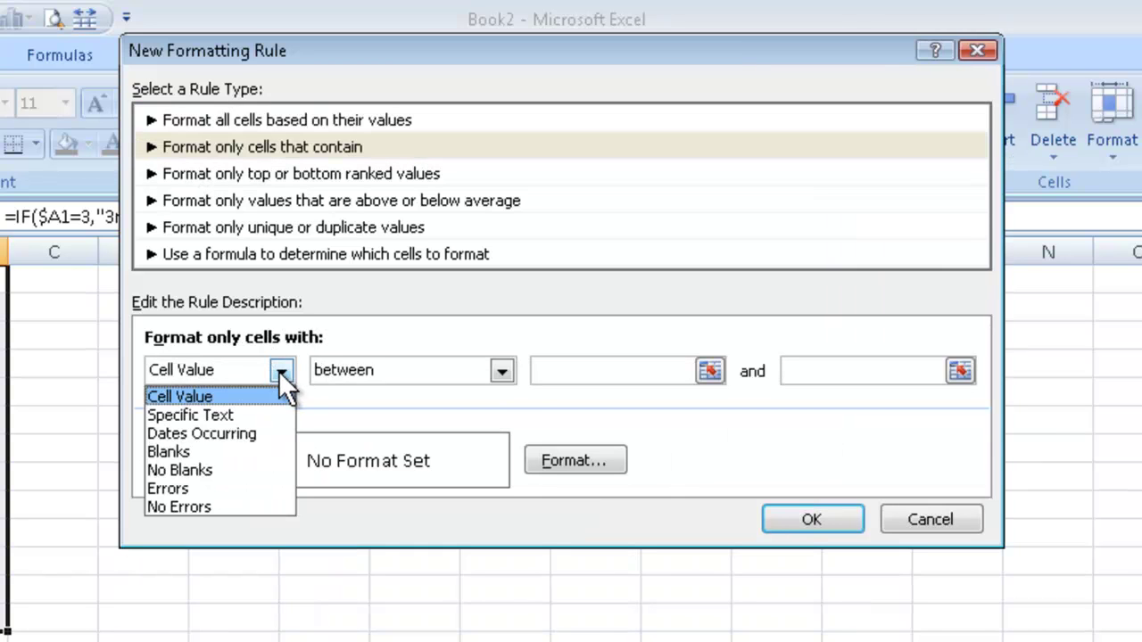
{"action": "left_click", "coordinate": [232, 417]}
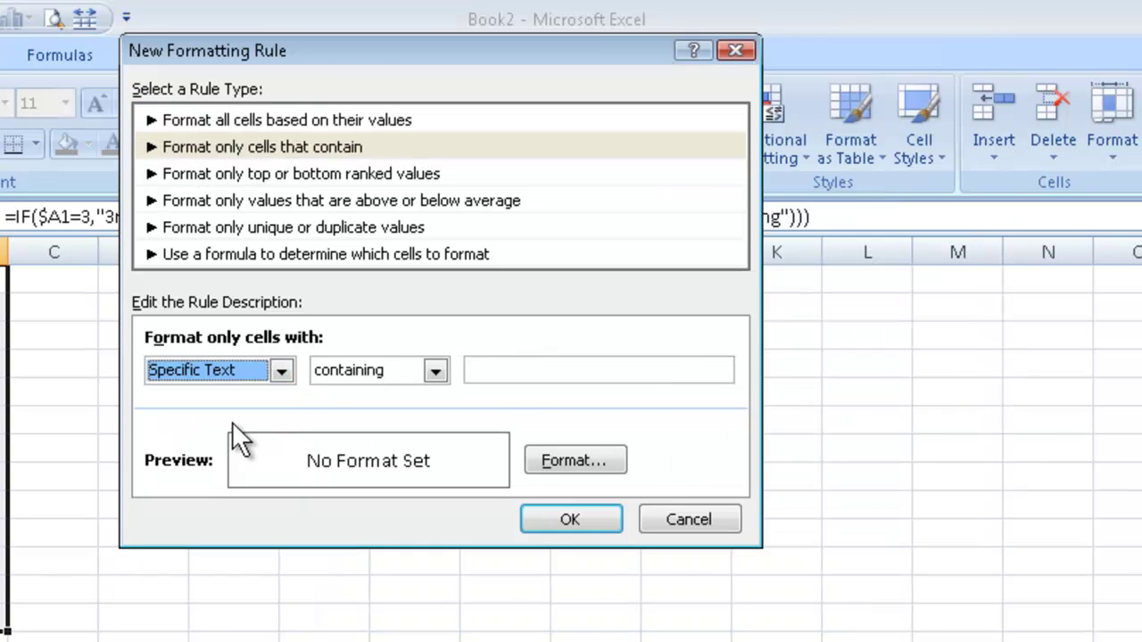
{"action": "left_click", "coordinate": [480, 372]}
{"action": "type", "text": "3r"}
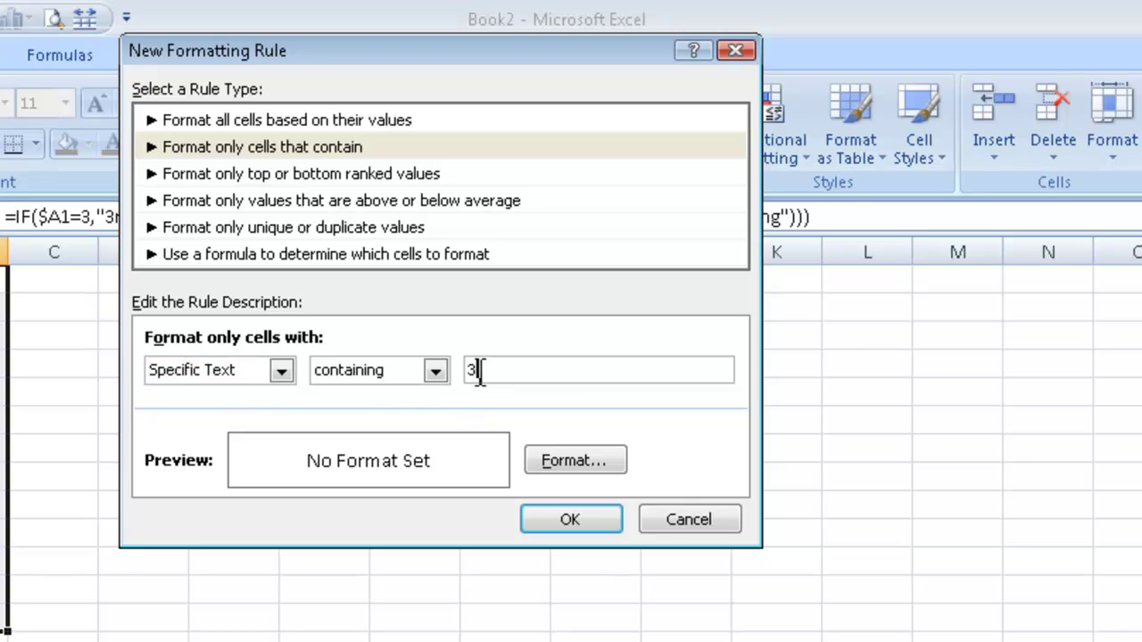
{"action": "type", "text": "d Prize"}
Give the "3rd Prize" rule a bold, standard green font and add the rule
{"action": "left_click", "coordinate": [578, 461]}
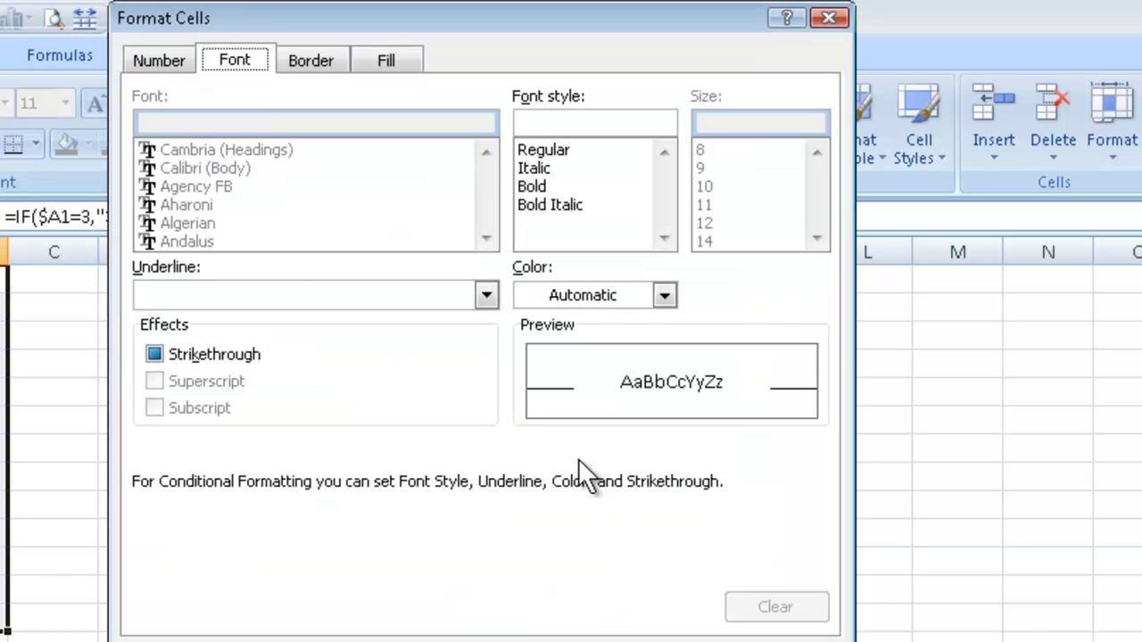
{"action": "left_click", "coordinate": [553, 185]}
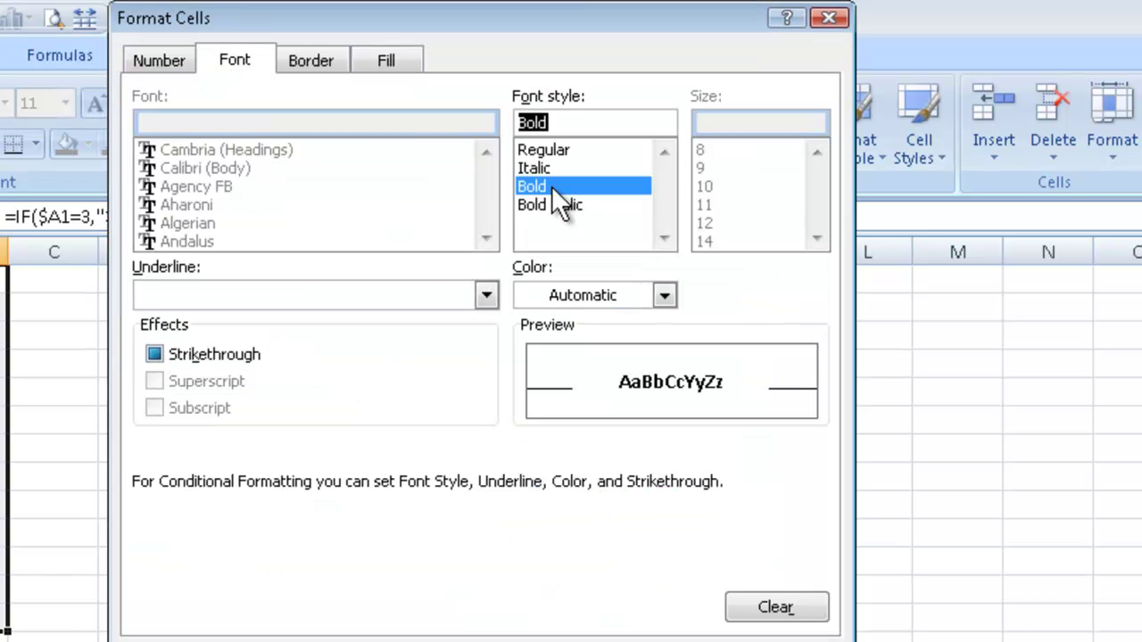
{"action": "left_click", "coordinate": [664, 295]}
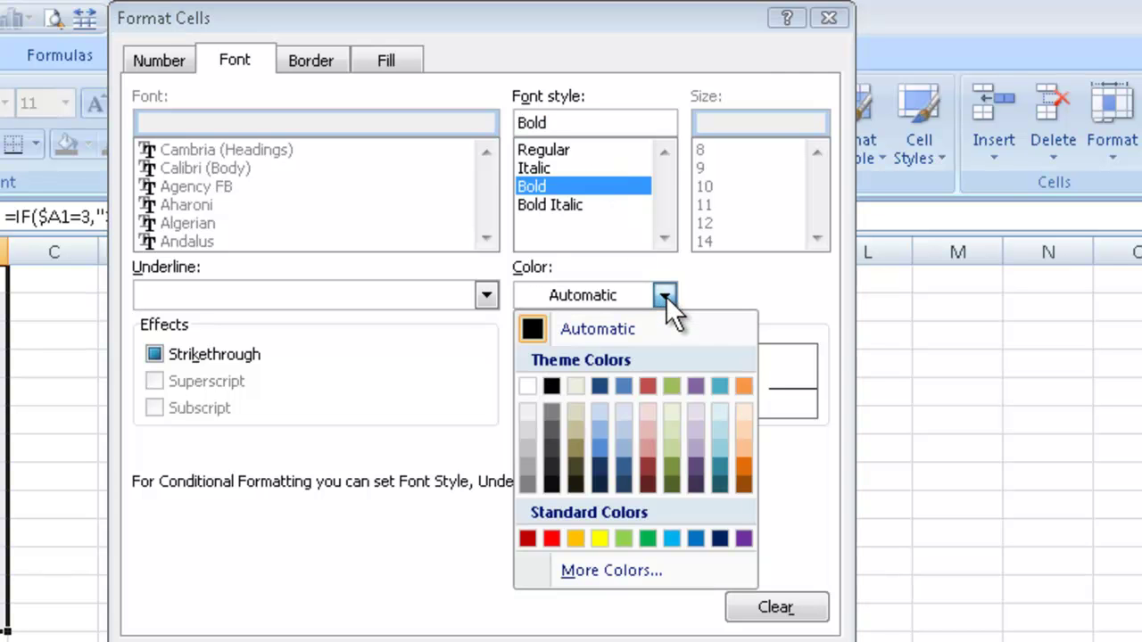
{"action": "left_click", "coordinate": [649, 537]}
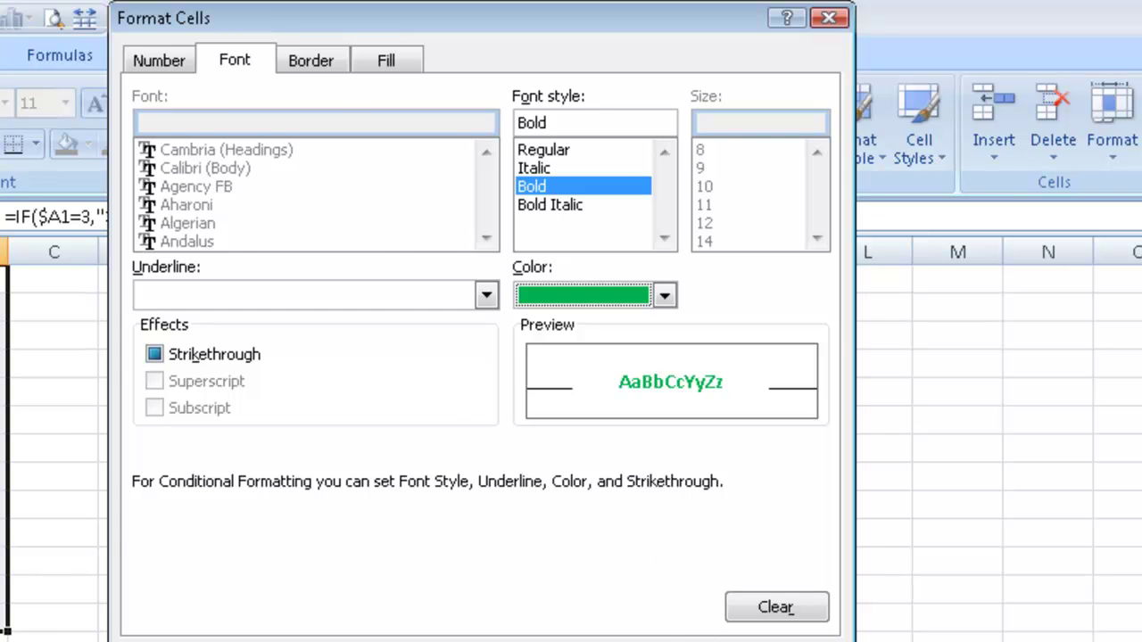
{"action": "key", "text": "Return"}
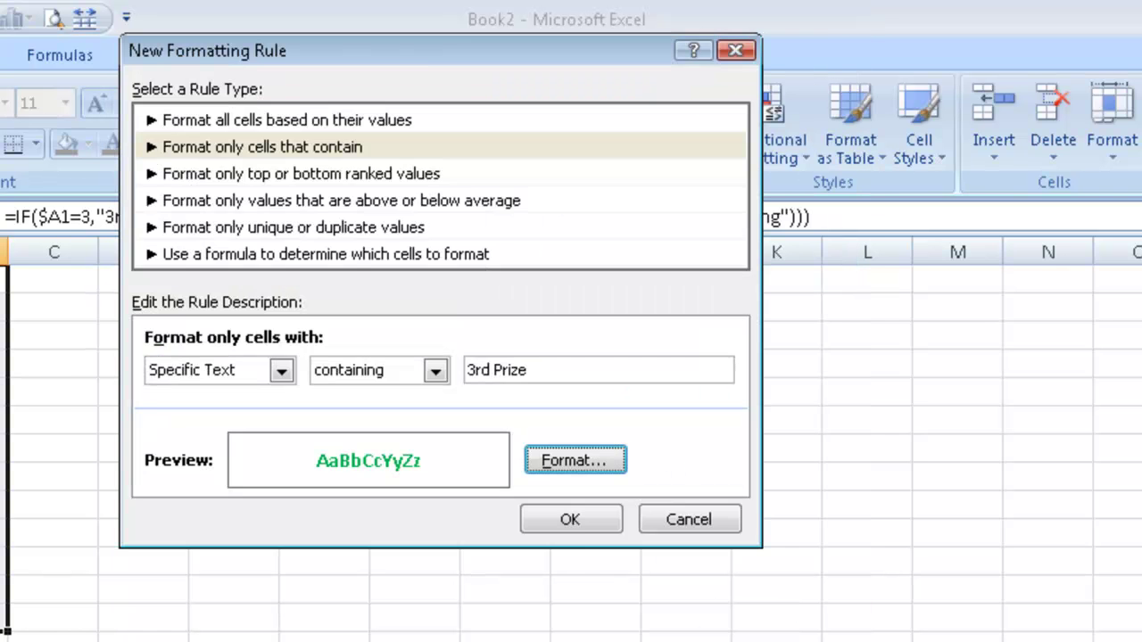
{"action": "left_click", "coordinate": [571, 519]}
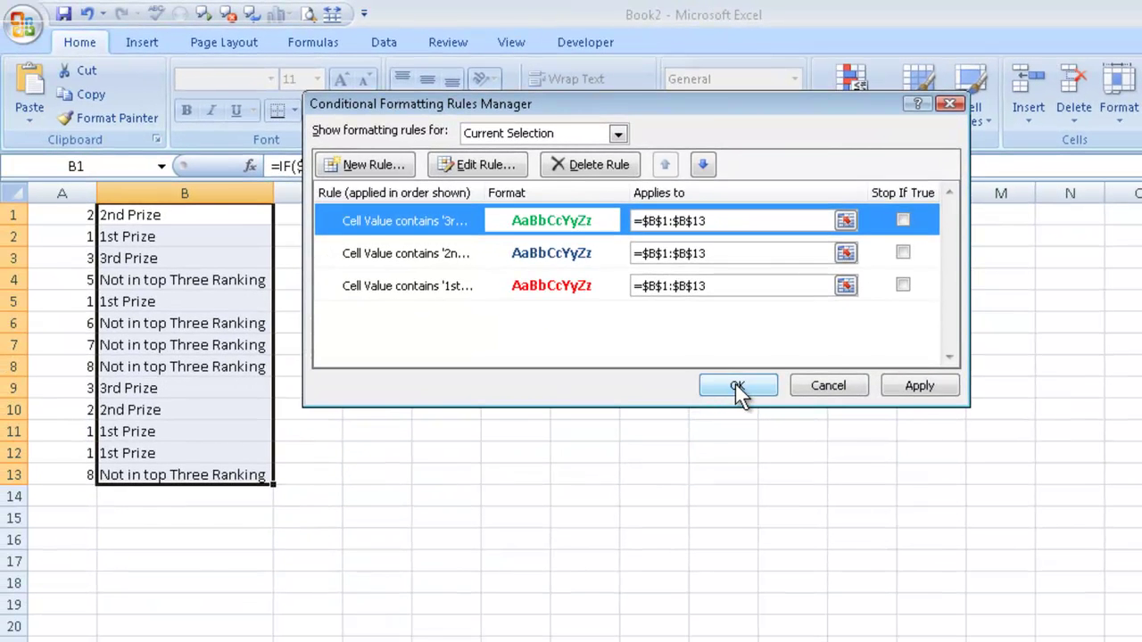
Apply the three prize rules to B1:B13 and deselect the range by selecting cell C13
{"action": "left_click", "coordinate": [737, 386]}
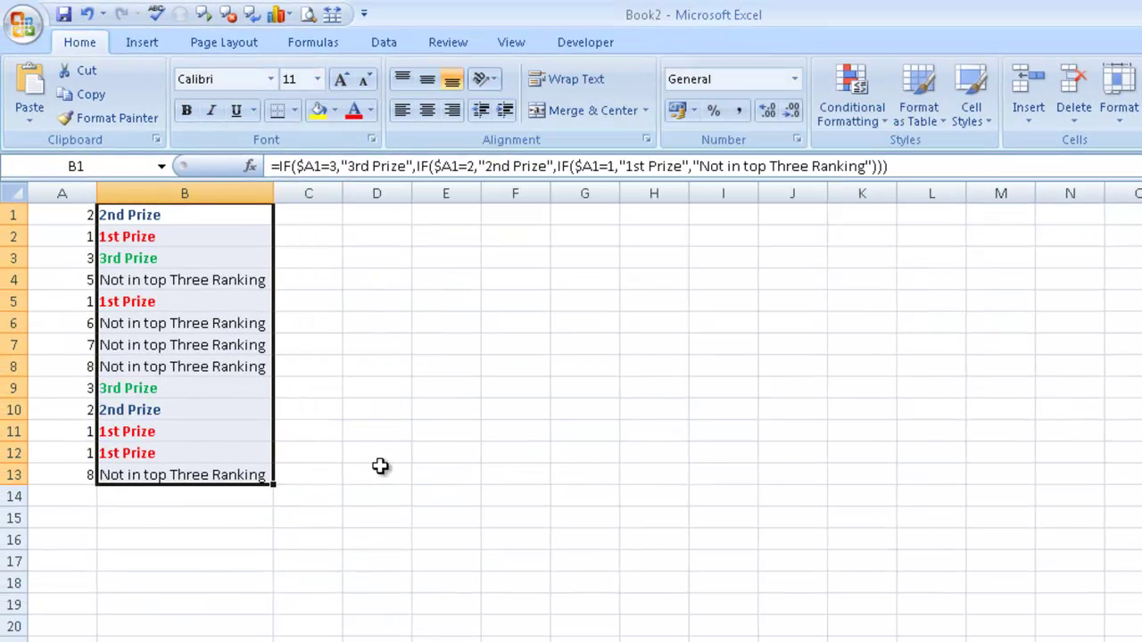
{"action": "left_click", "coordinate": [301, 474]}
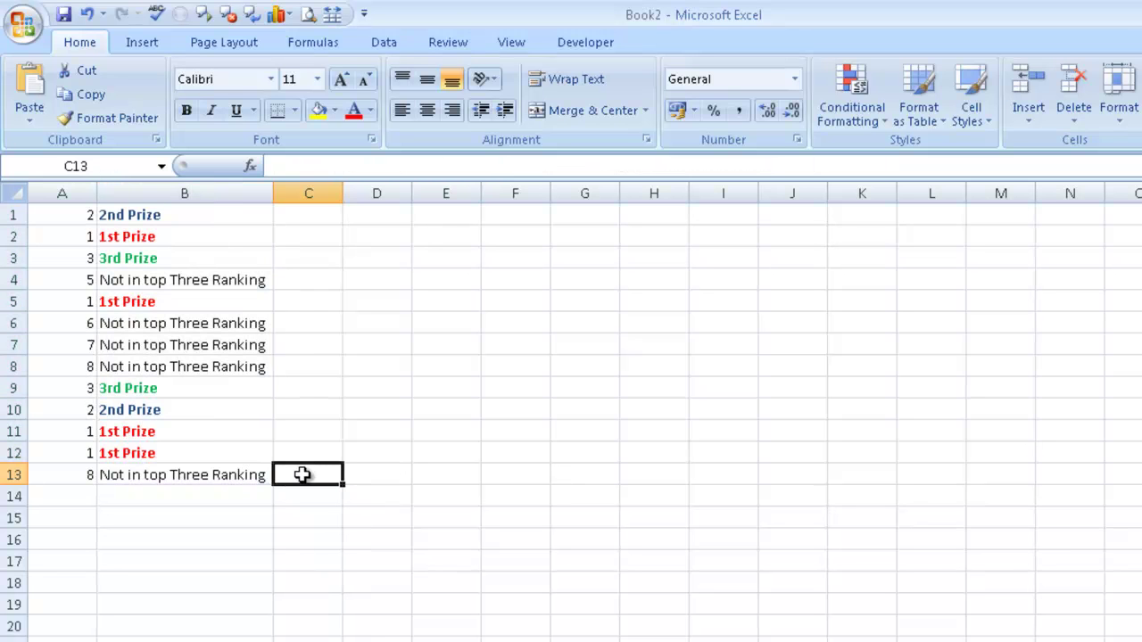